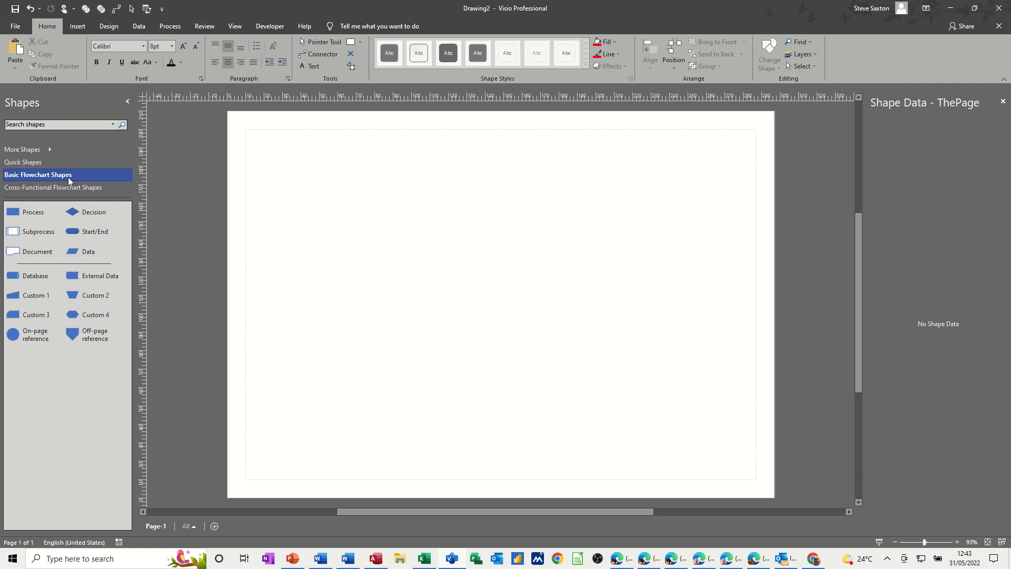
{"action": "left_click_drag", "start_coordinate": [26, 213], "coordinate": [464, 185]}
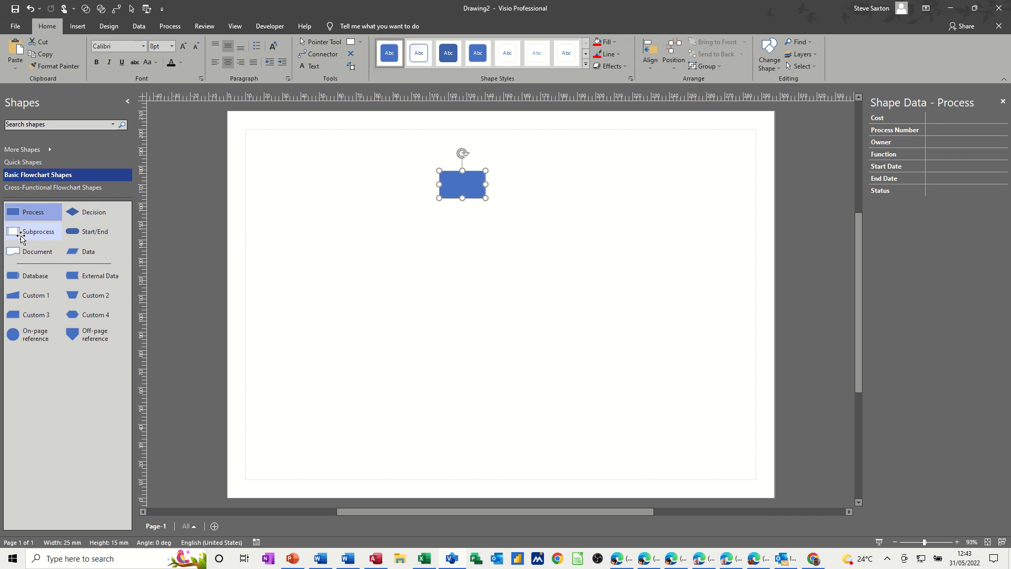
{"action": "mouse_move", "coordinate": [462, 188]}
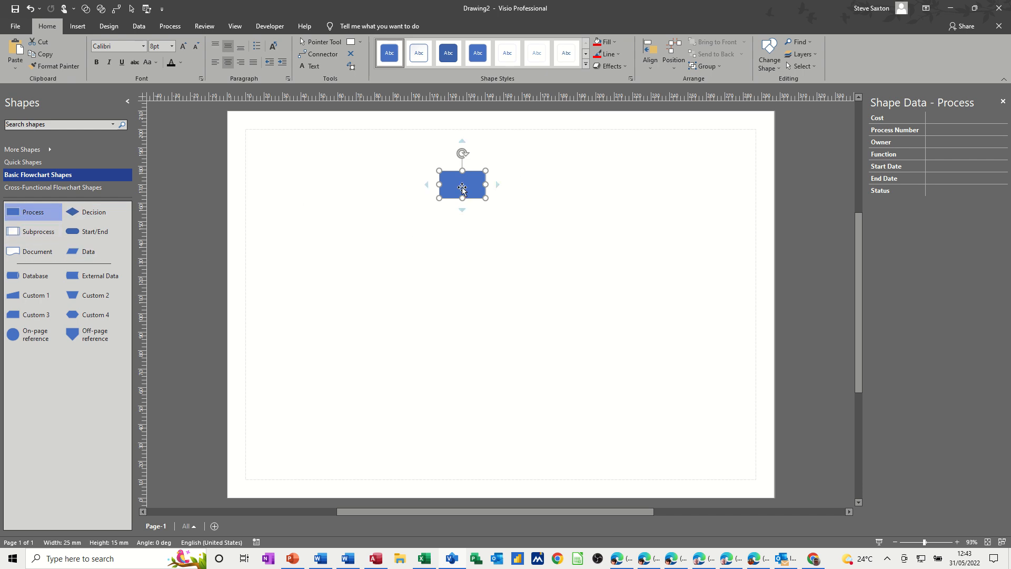
{"action": "key", "text": "Delete"}
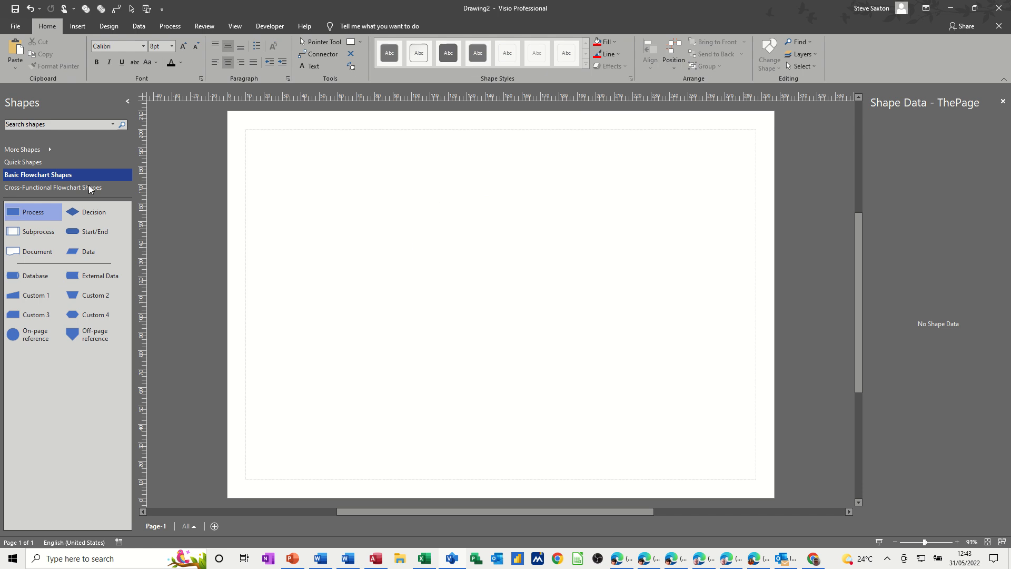
Open the testing.vssx stencil from the My Shapes folder
{"action": "left_click", "coordinate": [34, 215]}
{"action": "left_click", "coordinate": [47, 151]}
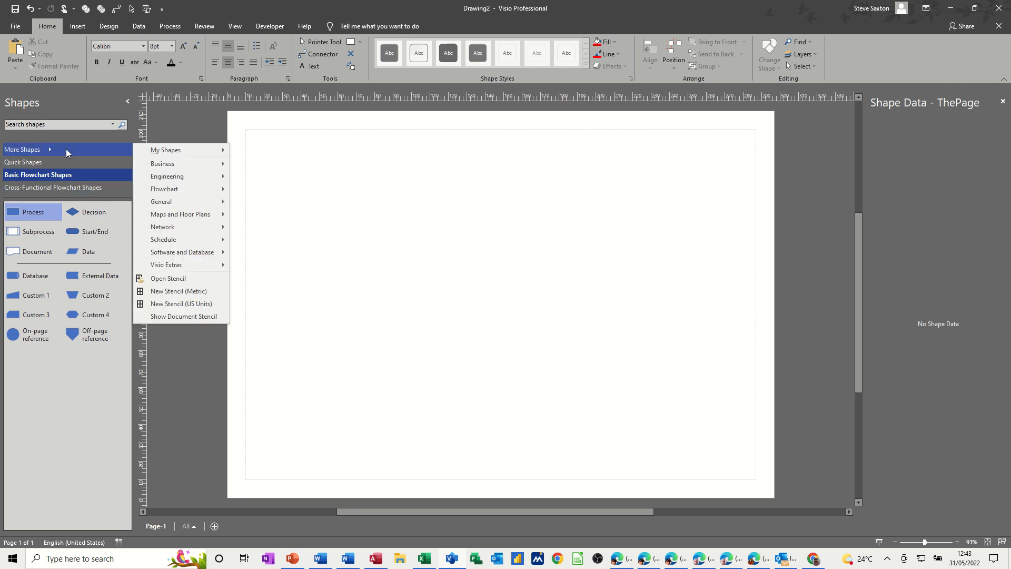
{"action": "left_click", "coordinate": [163, 279]}
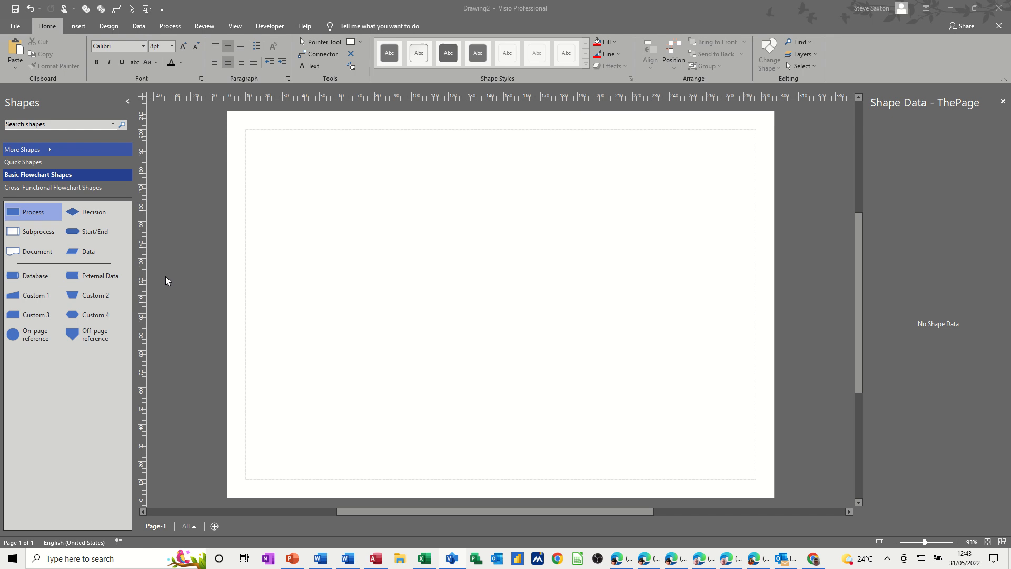
{"action": "scroll", "coordinate": [343, 224], "scroll_direction": "down", "scroll_amount": 2}
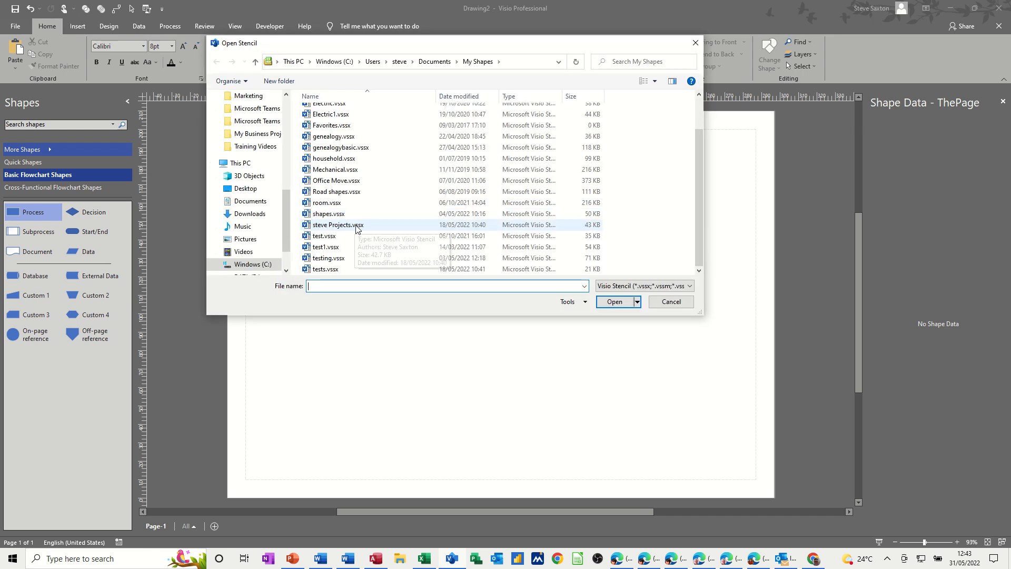
{"action": "left_click", "coordinate": [320, 259]}
{"action": "double_click", "coordinate": [320, 259]}
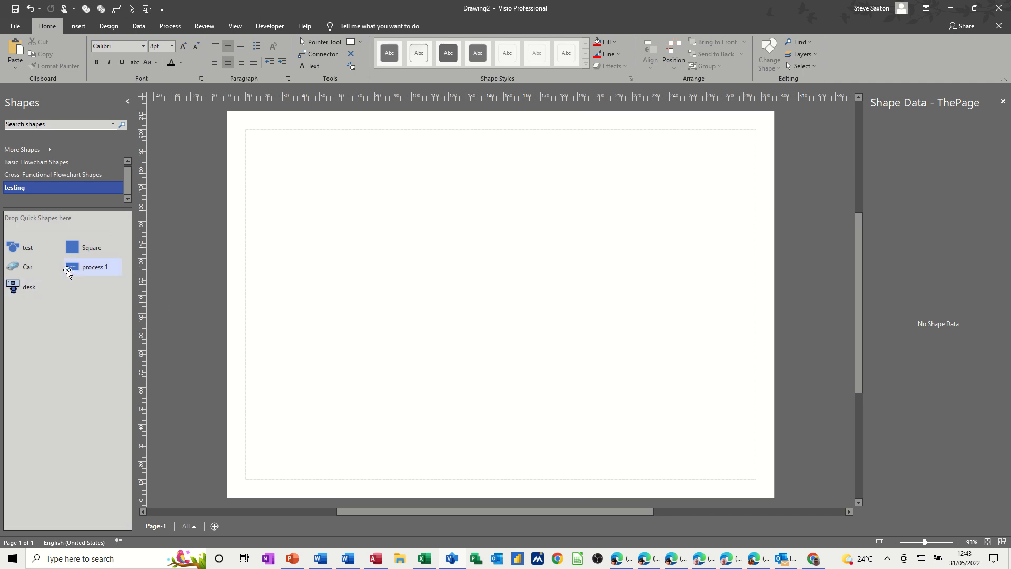
Place the process 1 shape near the page's upper middle and clear its Name, Status and Cost shape data
{"action": "left_click_drag", "start_coordinate": [88, 267], "coordinate": [460, 210]}
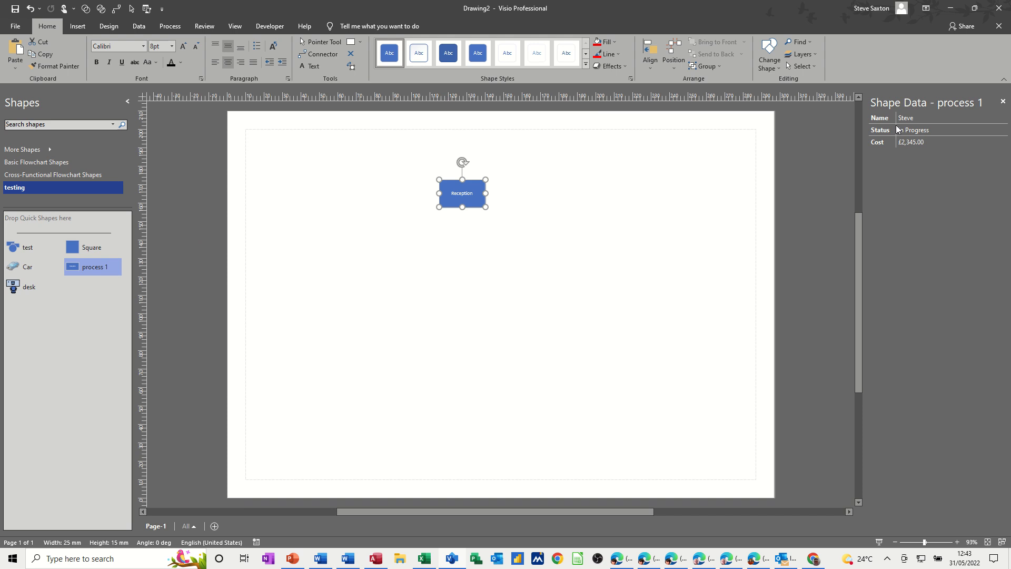
{"action": "left_click", "coordinate": [923, 118]}
{"action": "key", "text": "BackSpace"}
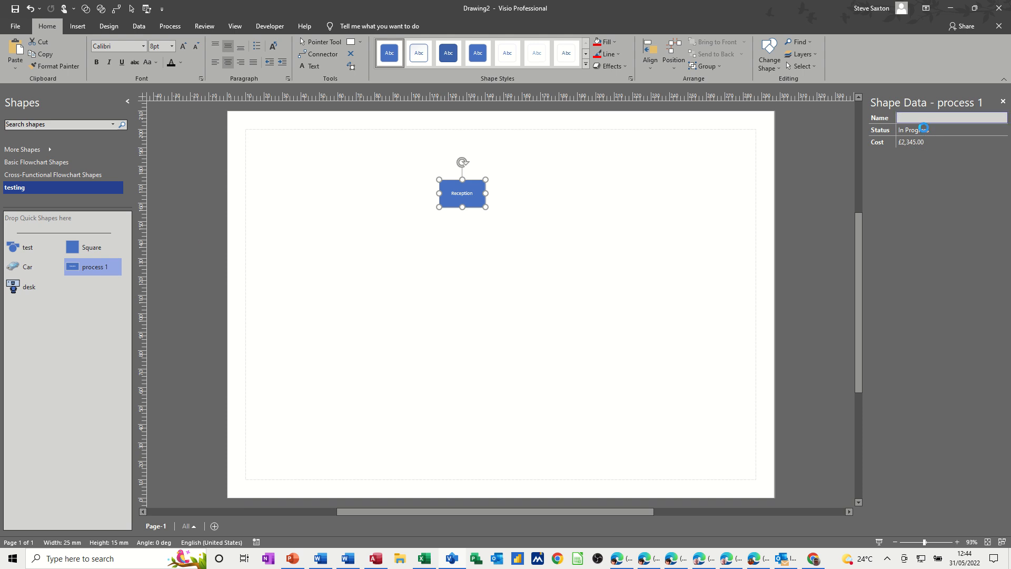
{"action": "key", "text": "Return"}
{"action": "left_click", "coordinate": [934, 144]}
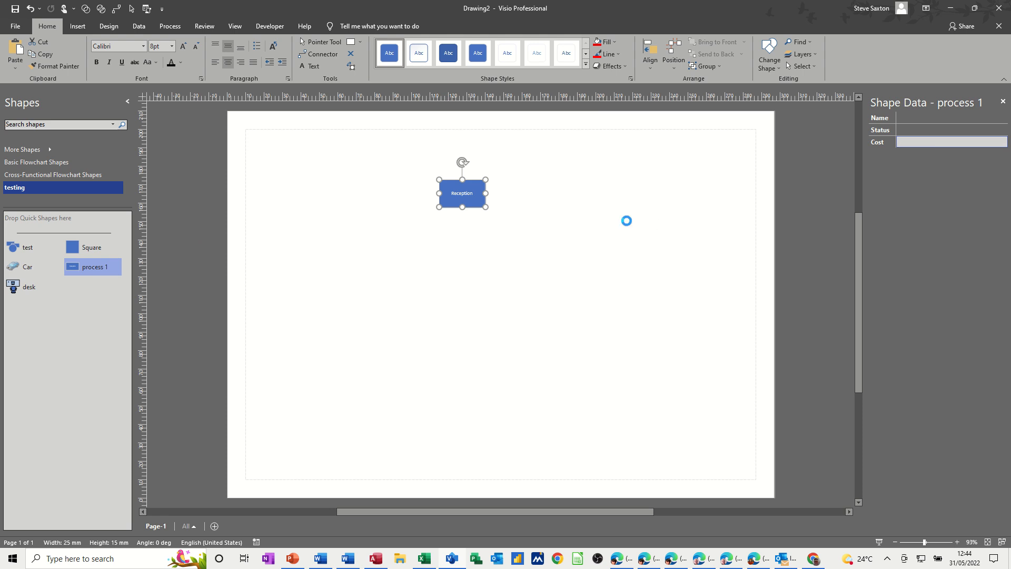
{"action": "left_click", "coordinate": [626, 219]}
Move the Reception shape closer to the page's upper margin and delete its text
{"action": "left_click_drag", "start_coordinate": [468, 200], "coordinate": [458, 167]}
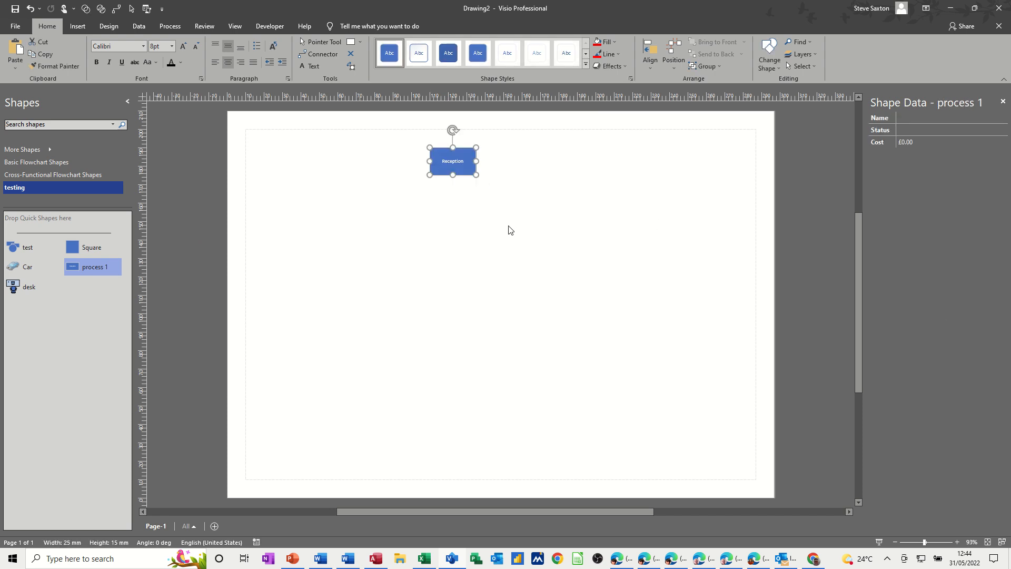
{"action": "double_click", "coordinate": [462, 163]}
{"action": "key", "text": "BackSpace"}
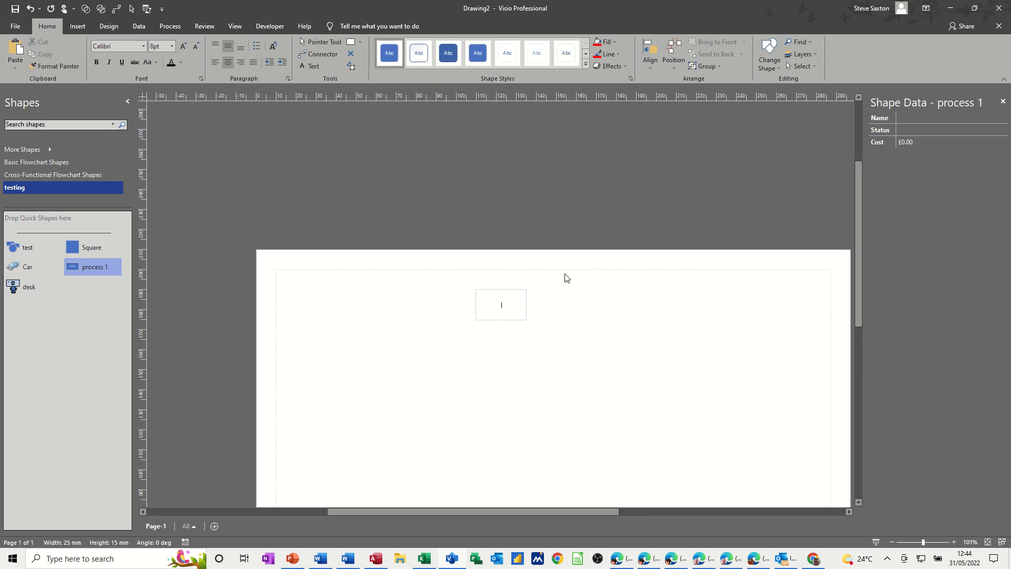
{"action": "left_click", "coordinate": [568, 297]}
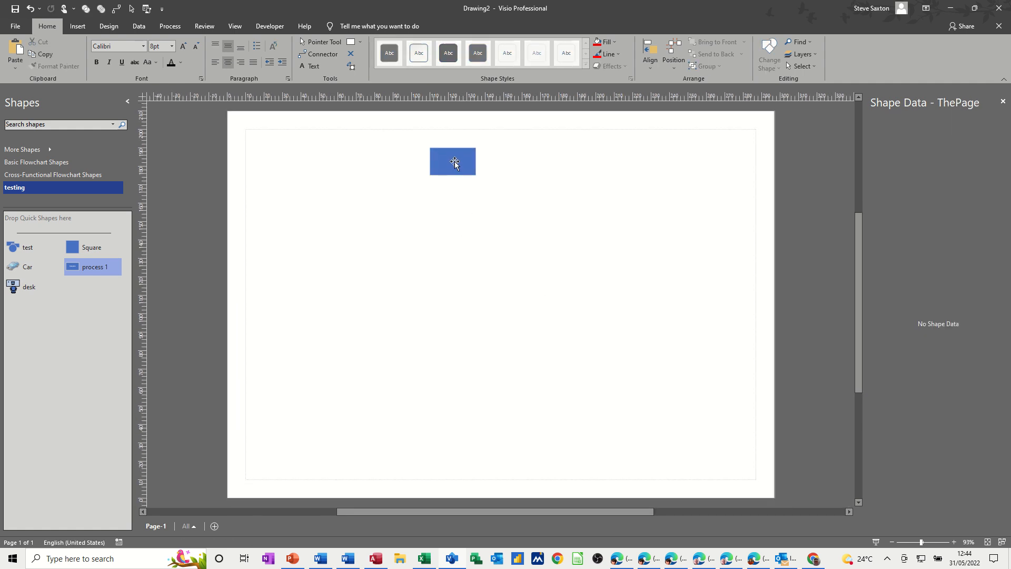
Review the shape data field definitions of the blank process shape
{"action": "left_click", "coordinate": [458, 164]}
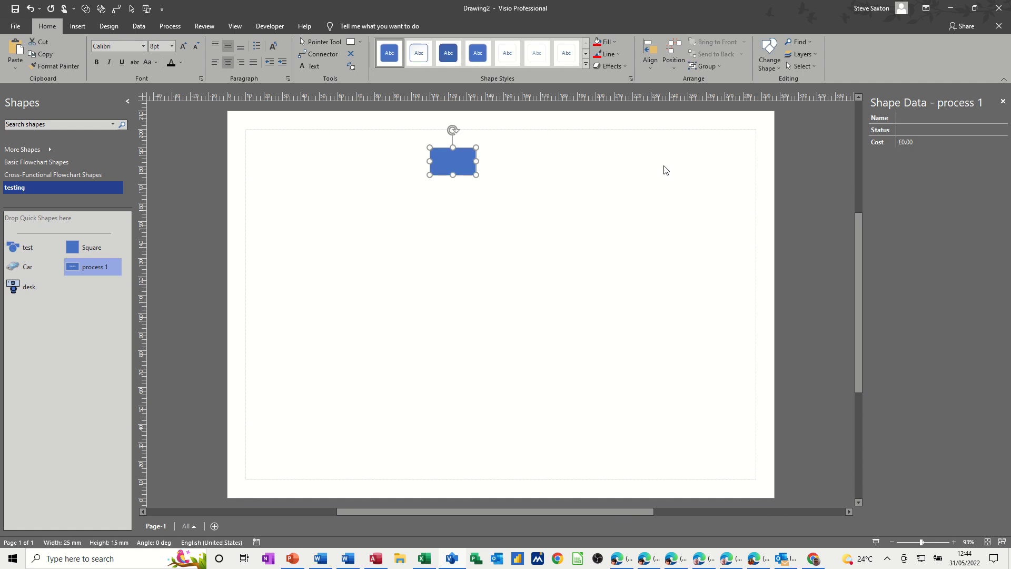
{"action": "right_click", "coordinate": [456, 163]}
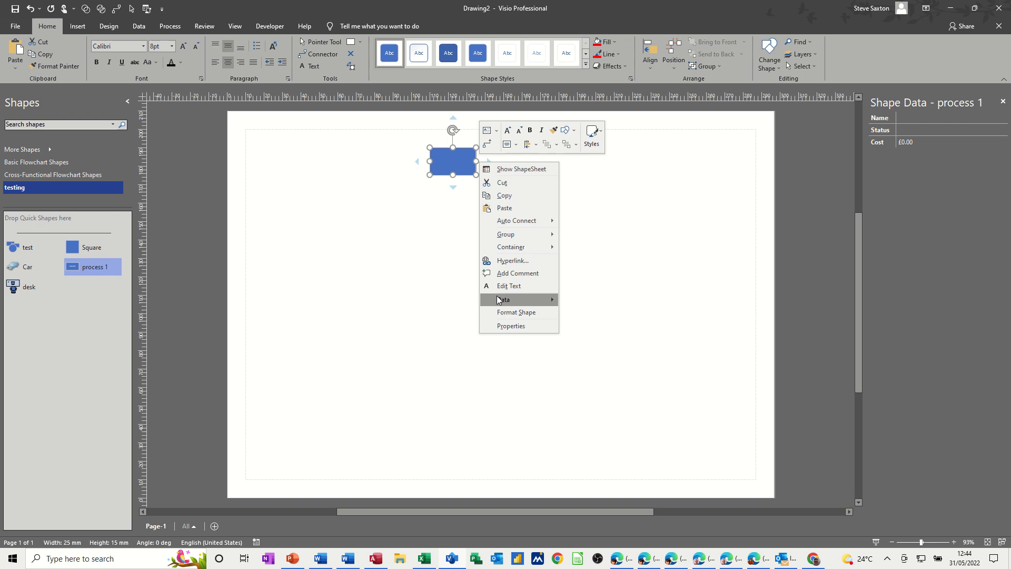
{"action": "mouse_move", "coordinate": [500, 301]}
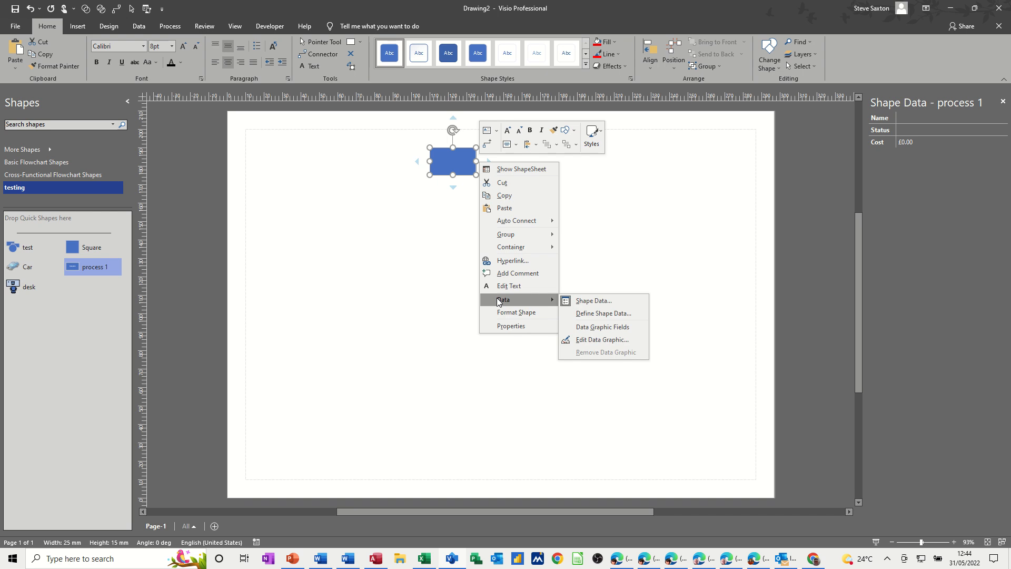
{"action": "left_click", "coordinate": [593, 314]}
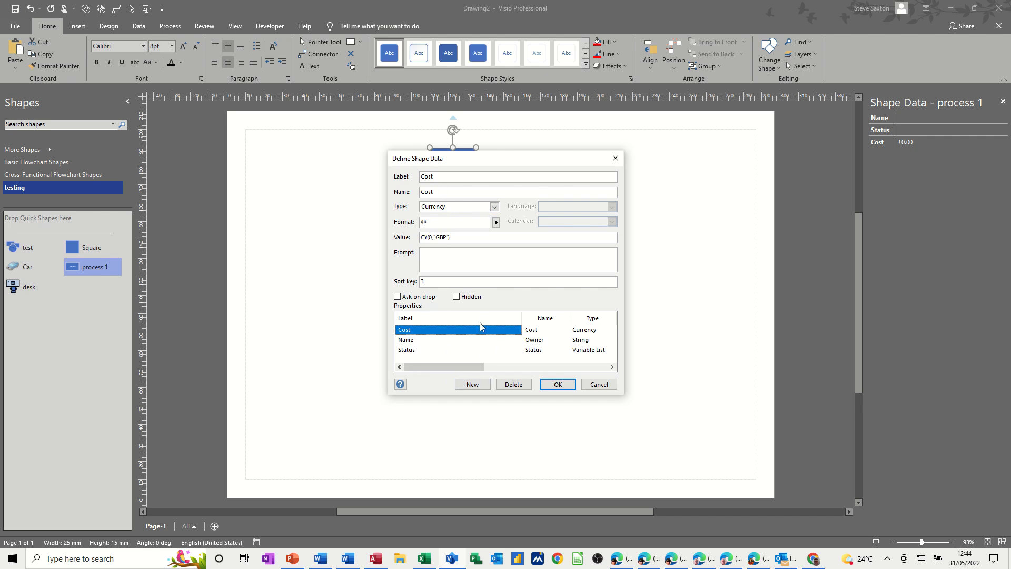
{"action": "left_click", "coordinate": [558, 384]}
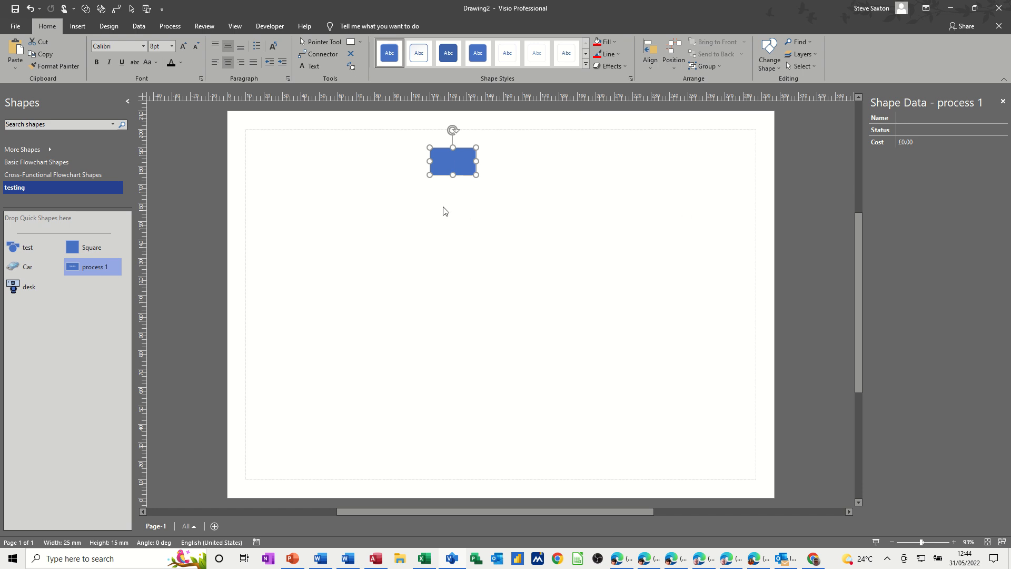
Move the blank process shape into the testing stencil as a new master named "process 2"
{"action": "left_click_drag", "start_coordinate": [440, 168], "coordinate": [74, 298]}
{"action": "left_click", "coordinate": [473, 310]}
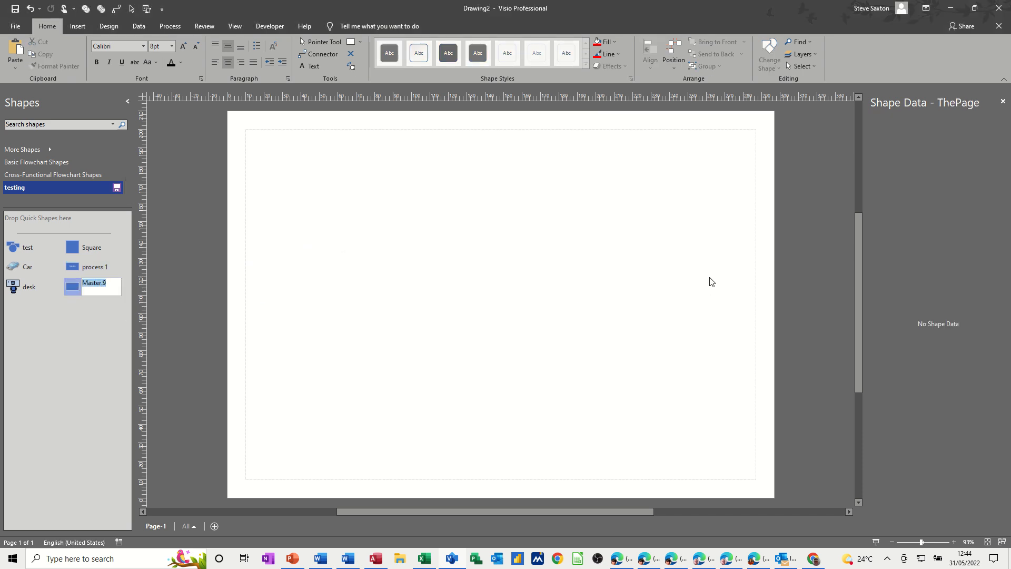
{"action": "type", "text": "process 2"}
{"action": "key", "text": "Return"}
Build a vertical column of four process 2 shapes, each automatically linked to the one above by a connector
{"action": "left_click_drag", "start_coordinate": [102, 293], "coordinate": [466, 159]}
{"action": "left_click", "coordinate": [319, 53]}
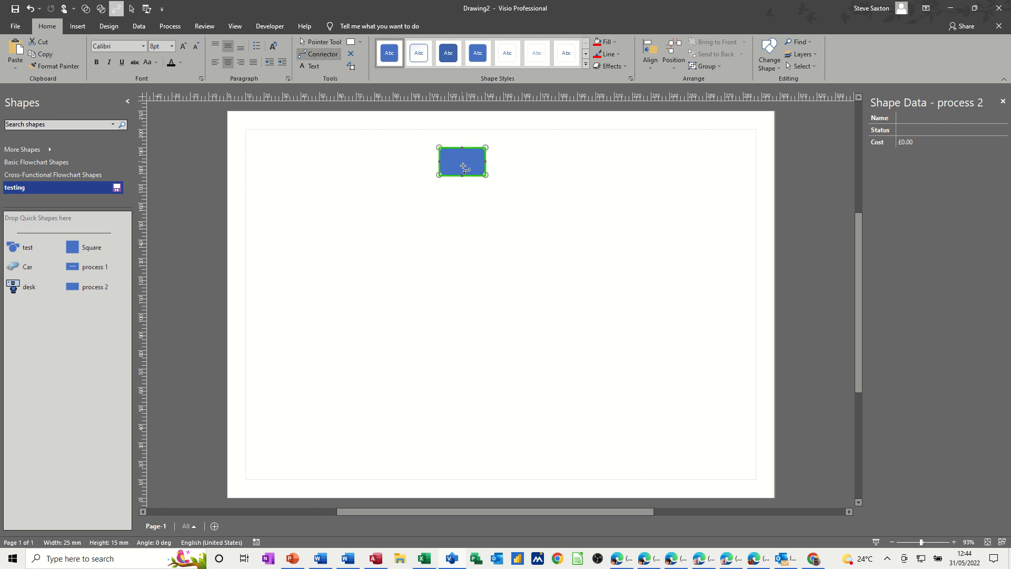
{"action": "left_click_drag", "start_coordinate": [87, 288], "coordinate": [468, 217]}
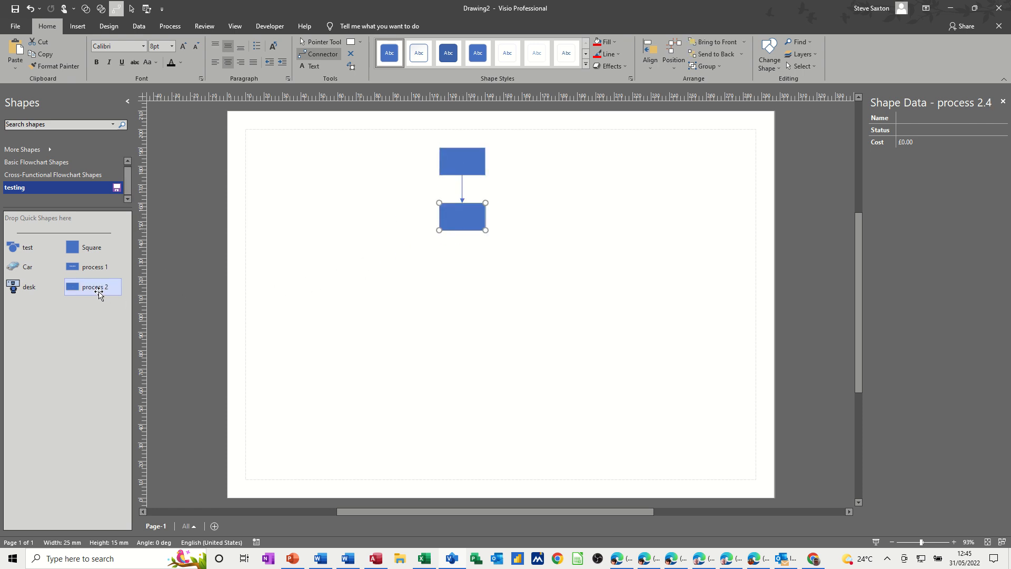
{"action": "left_click_drag", "start_coordinate": [99, 293], "coordinate": [468, 278]}
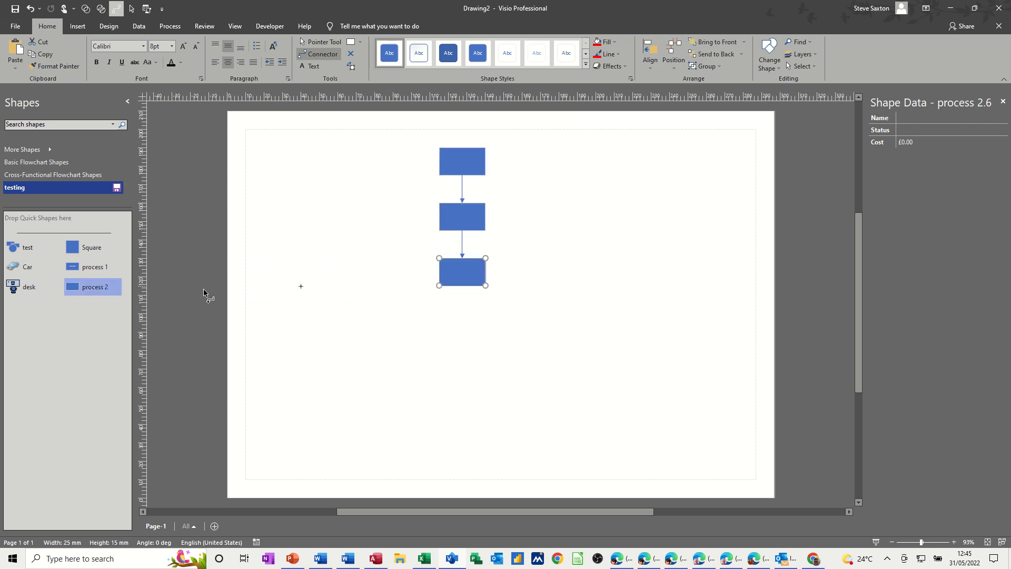
{"action": "left_click_drag", "start_coordinate": [87, 288], "coordinate": [462, 327]}
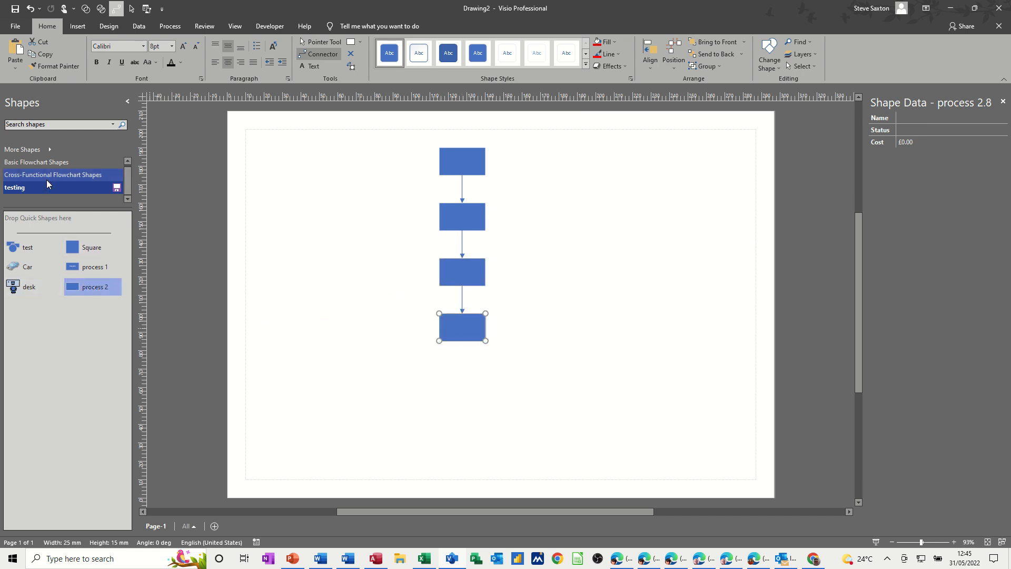
Add a Start/End shape below the last process and another above the first, linking both to the column with connectors
{"action": "left_click", "coordinate": [37, 162]}
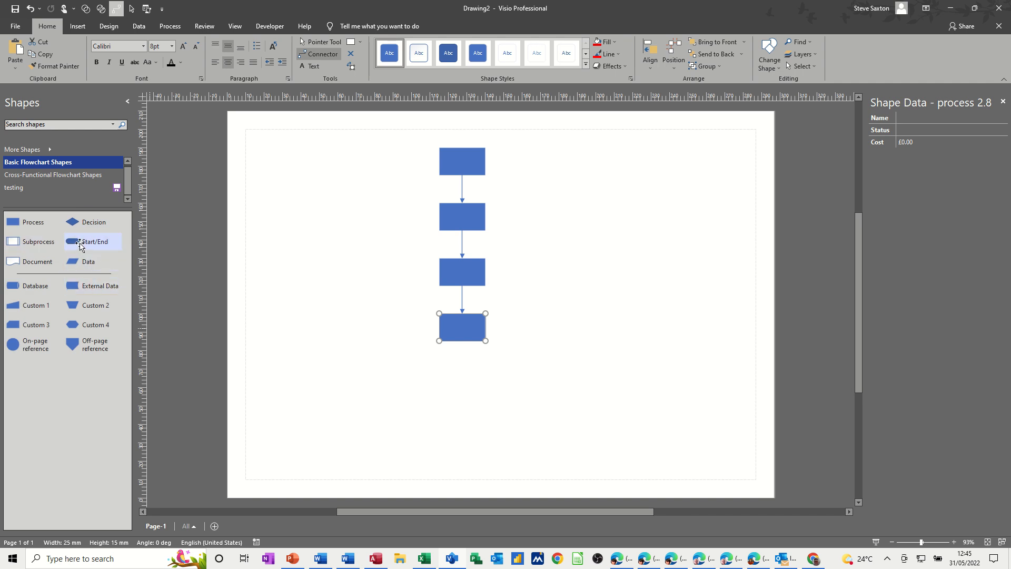
{"action": "left_click_drag", "start_coordinate": [73, 242], "coordinate": [501, 396]}
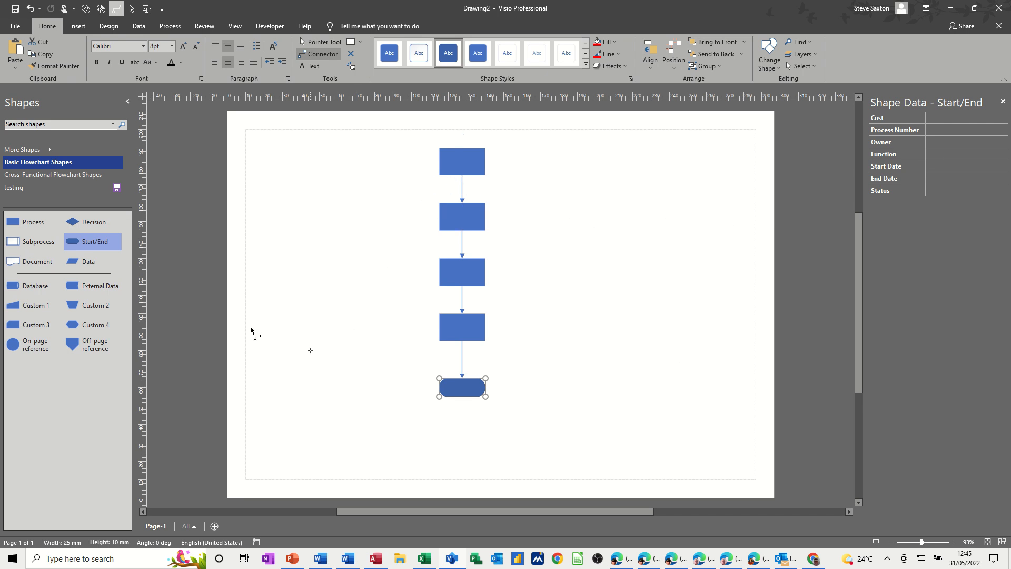
{"action": "left_click", "coordinate": [319, 41]}
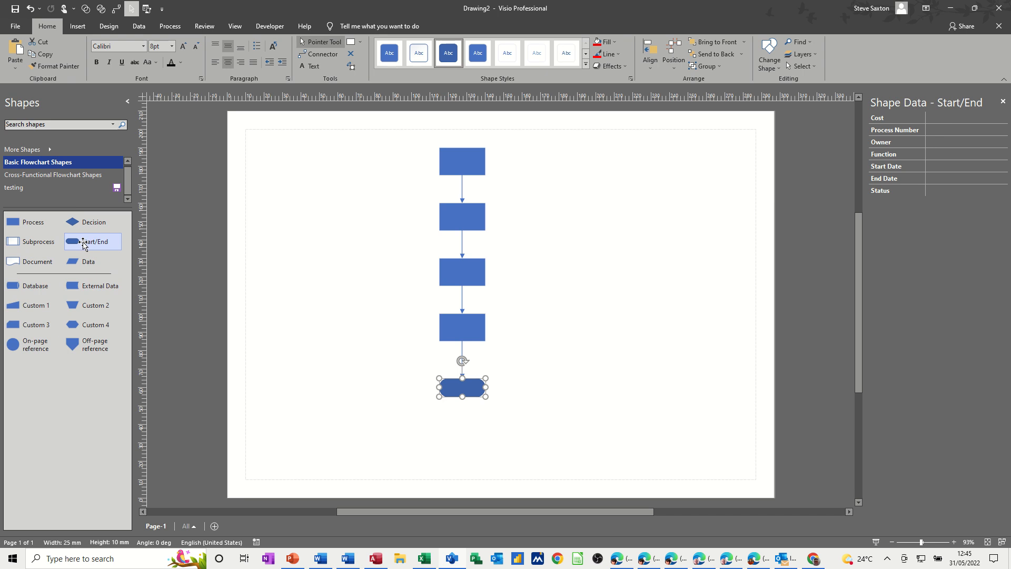
{"action": "left_click_drag", "start_coordinate": [83, 242], "coordinate": [462, 124]}
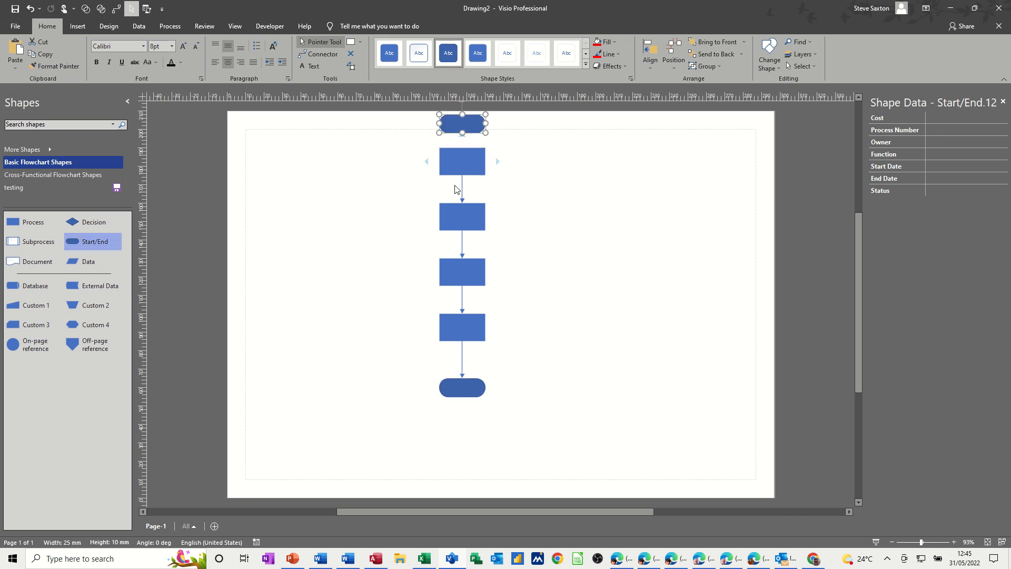
{"action": "left_click", "coordinate": [324, 57]}
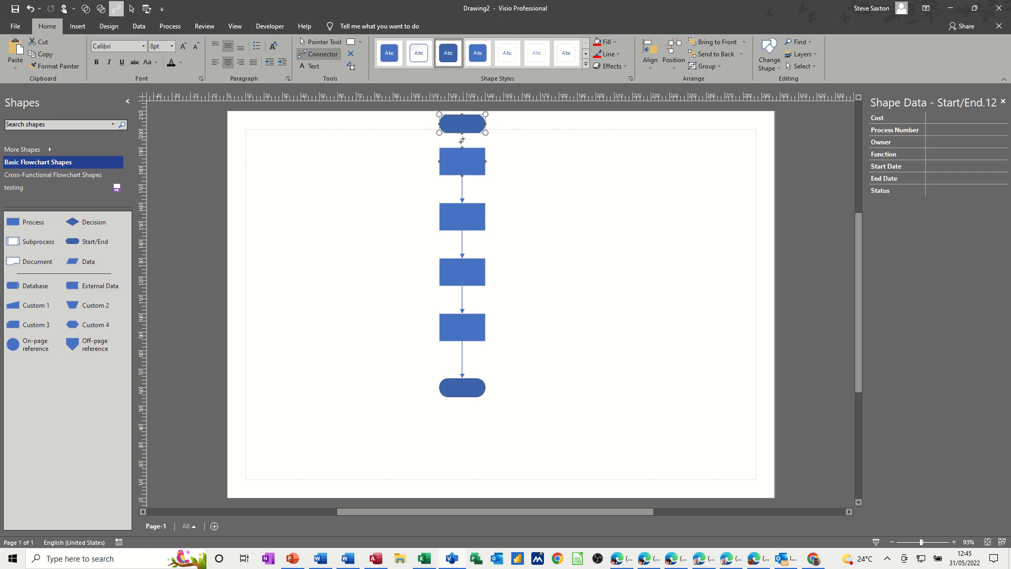
{"action": "left_click_drag", "start_coordinate": [460, 149], "coordinate": [462, 148]}
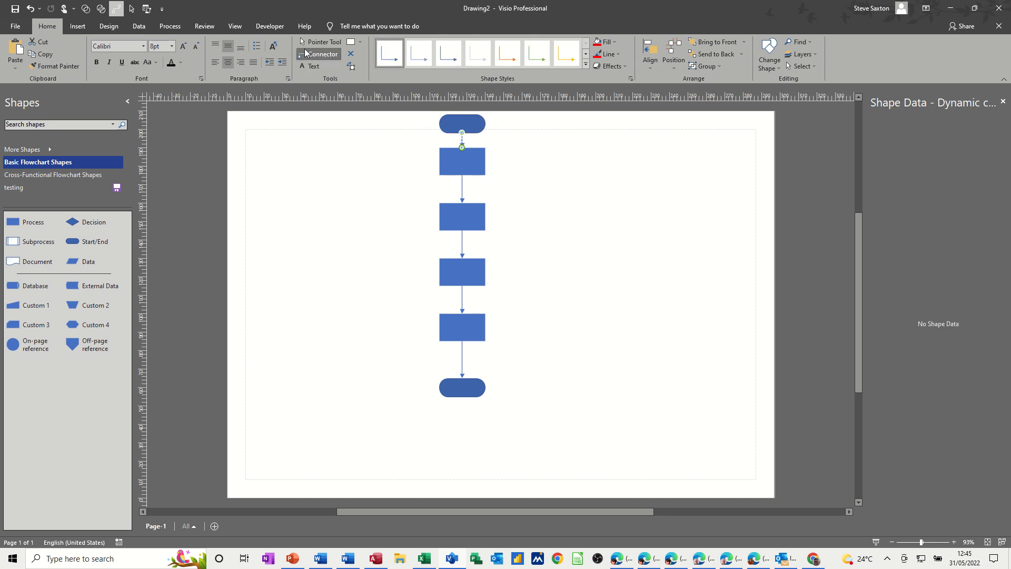
{"action": "left_click", "coordinate": [305, 42]}
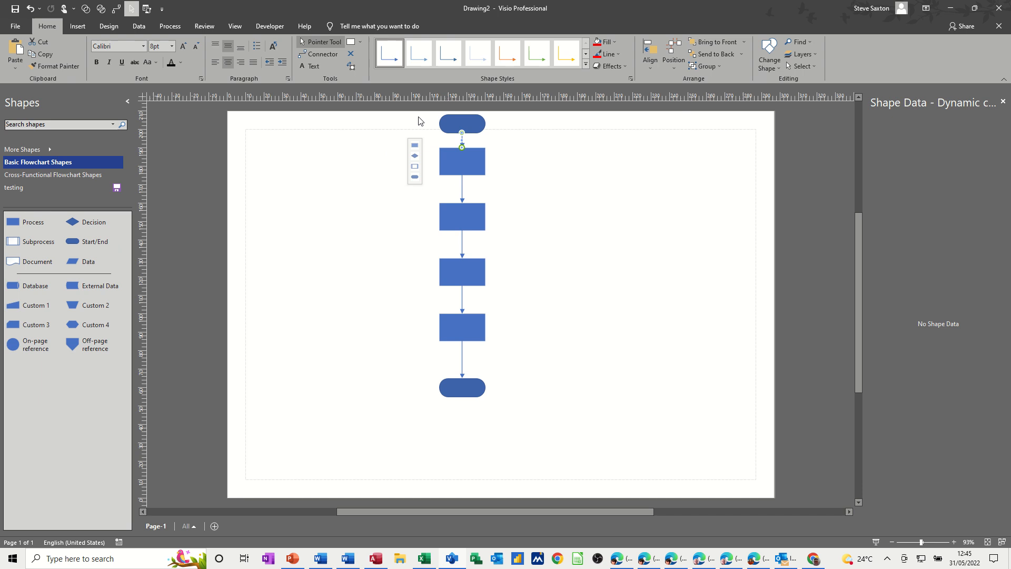
Move the entire flowchart down so its first Start/End shape sits inside the page margin
{"action": "left_click_drag", "start_coordinate": [418, 116], "coordinate": [515, 445]}
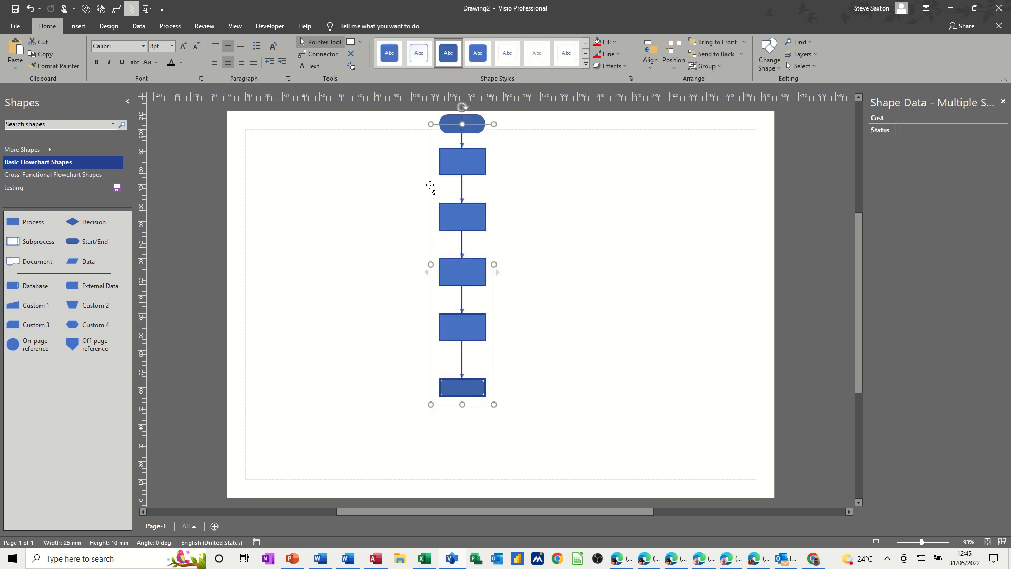
{"action": "left_click", "coordinate": [419, 141]}
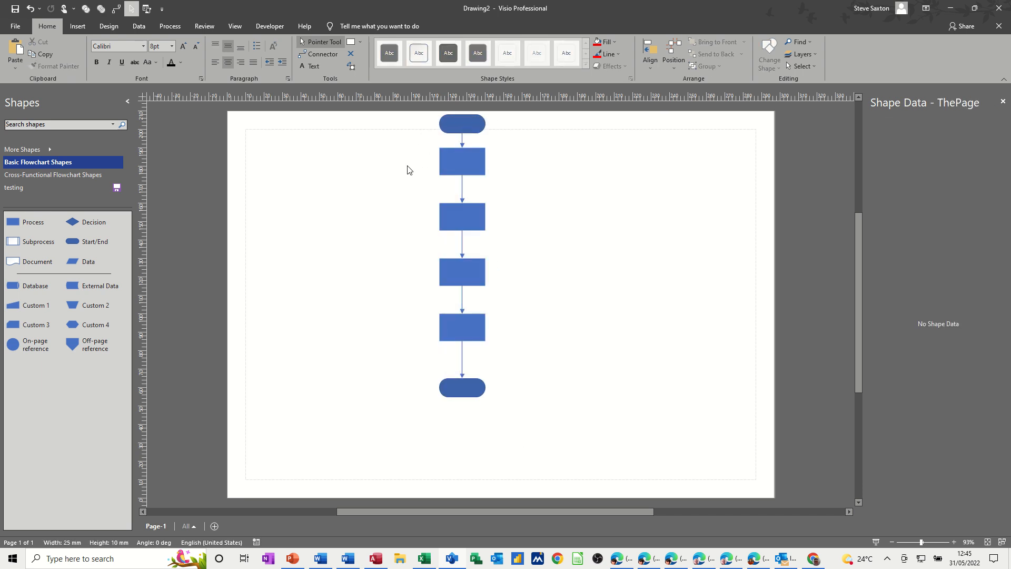
{"action": "key", "text": "ctrl+a"}
{"action": "left_click_drag", "start_coordinate": [474, 268], "coordinate": [476, 317]}
{"action": "left_click", "coordinate": [387, 233]}
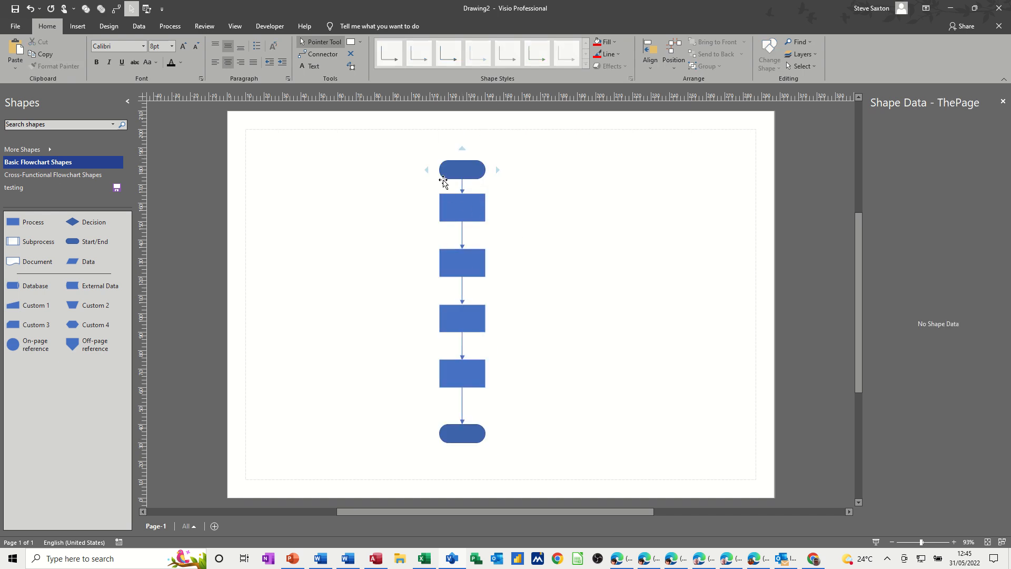
Compare the shape data fields of the first process shape with those of the Start/End shape above it
{"action": "left_click", "coordinate": [460, 205]}
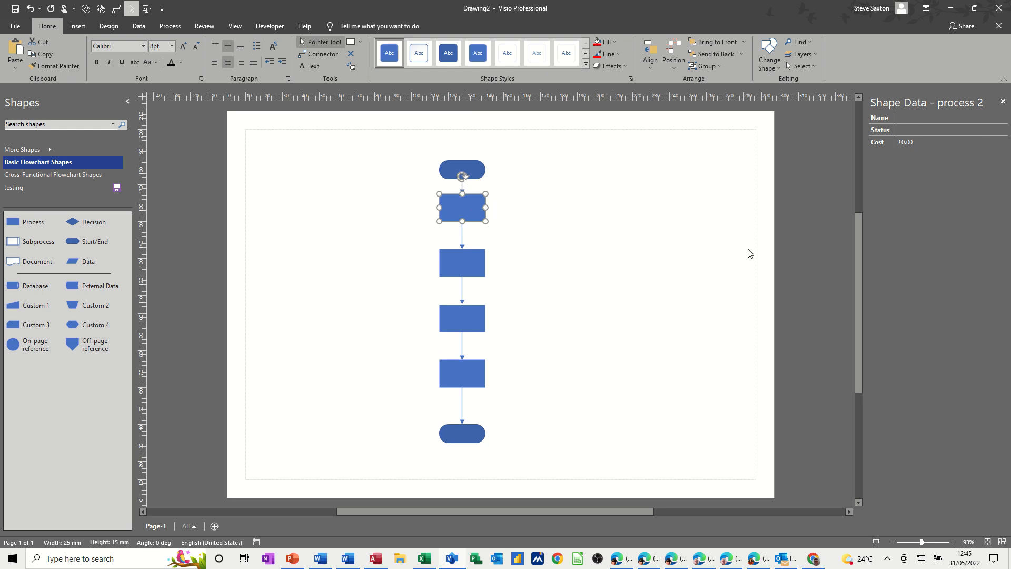
{"action": "left_click", "coordinate": [471, 175]}
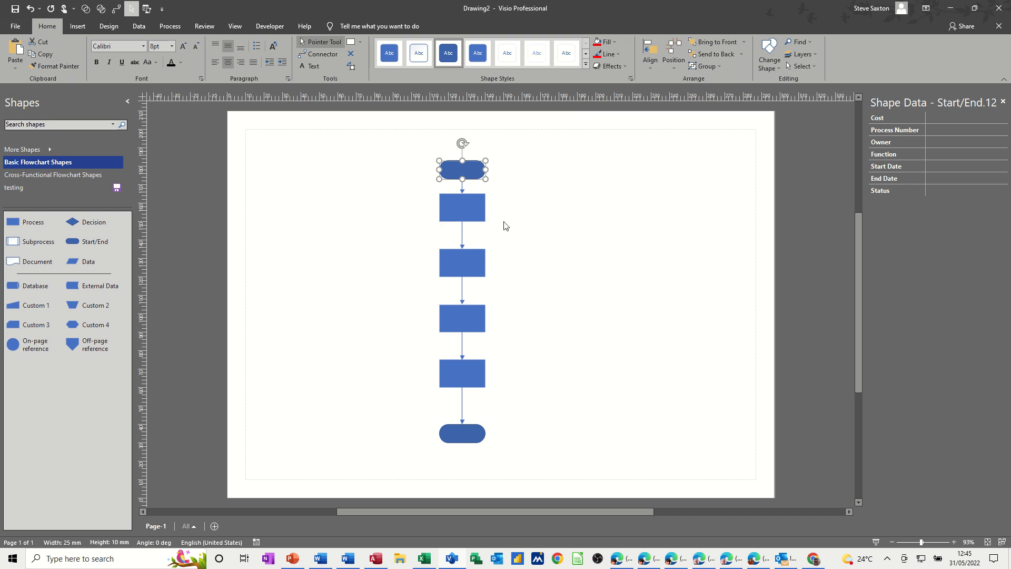
Review the shape data of all four process shapes and of both Start/End shapes in the flowchart
{"action": "left_click", "coordinate": [463, 206]}
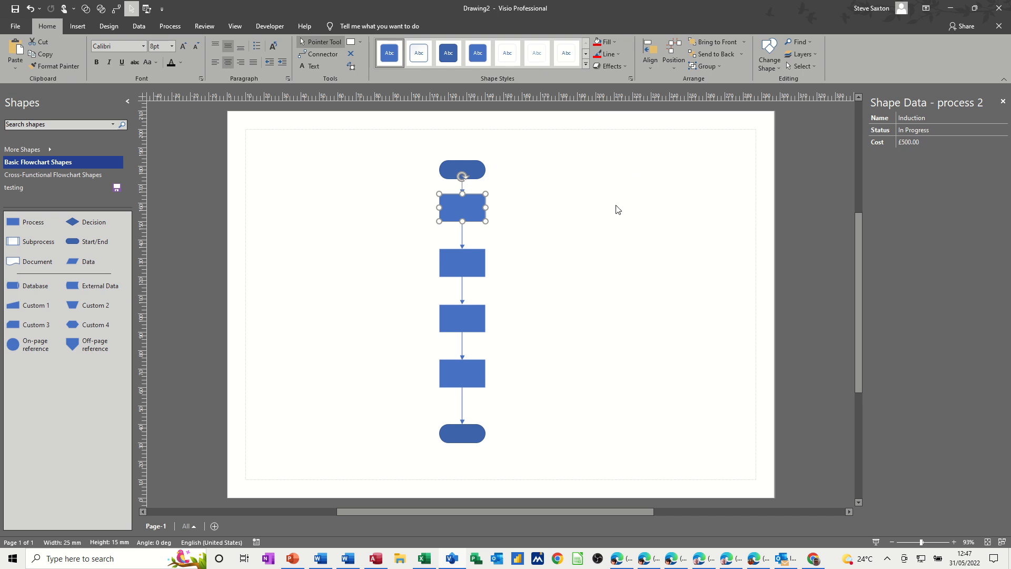
{"action": "left_click", "coordinate": [475, 263]}
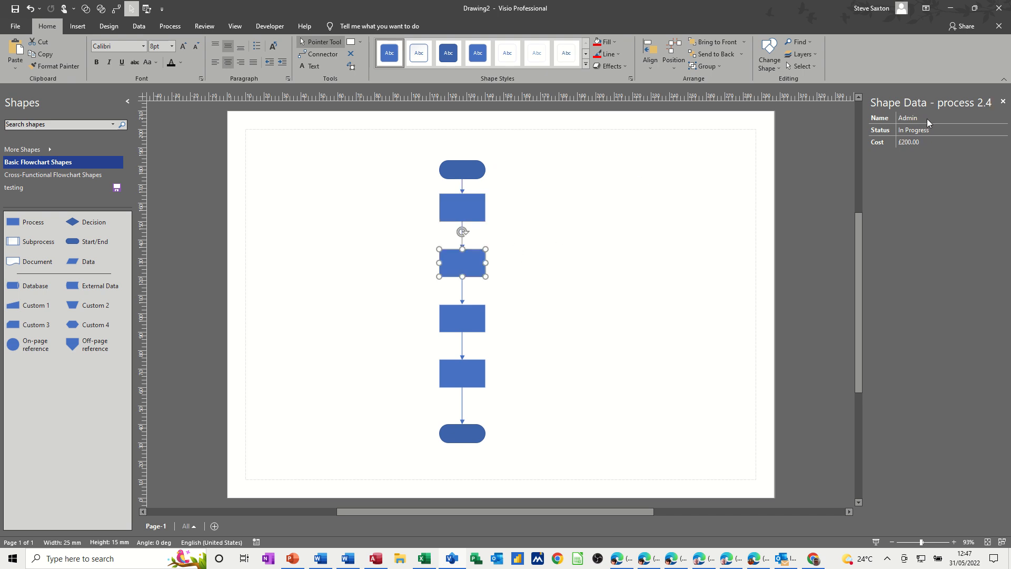
{"action": "left_click", "coordinate": [465, 321]}
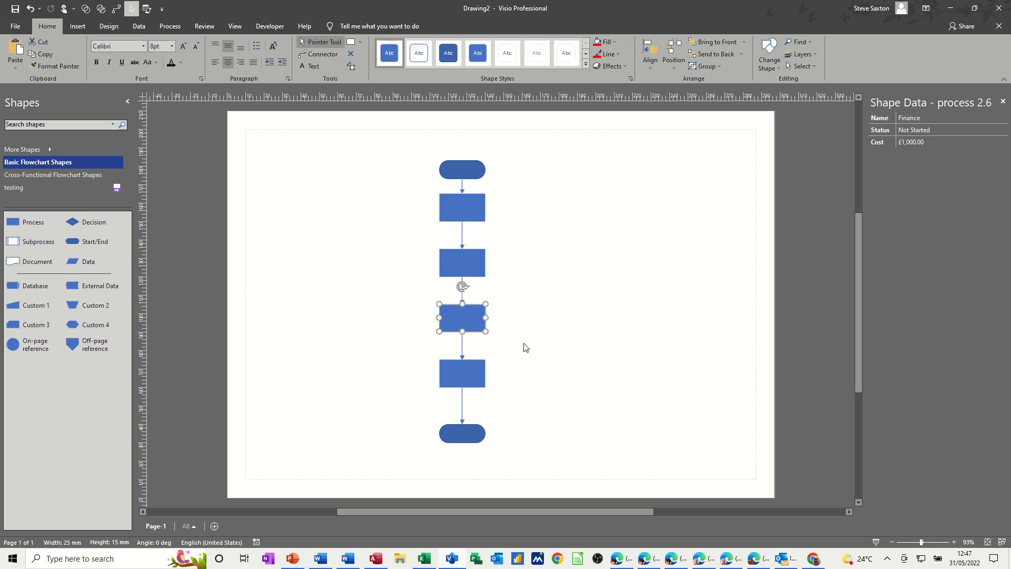
{"action": "left_click", "coordinate": [478, 372]}
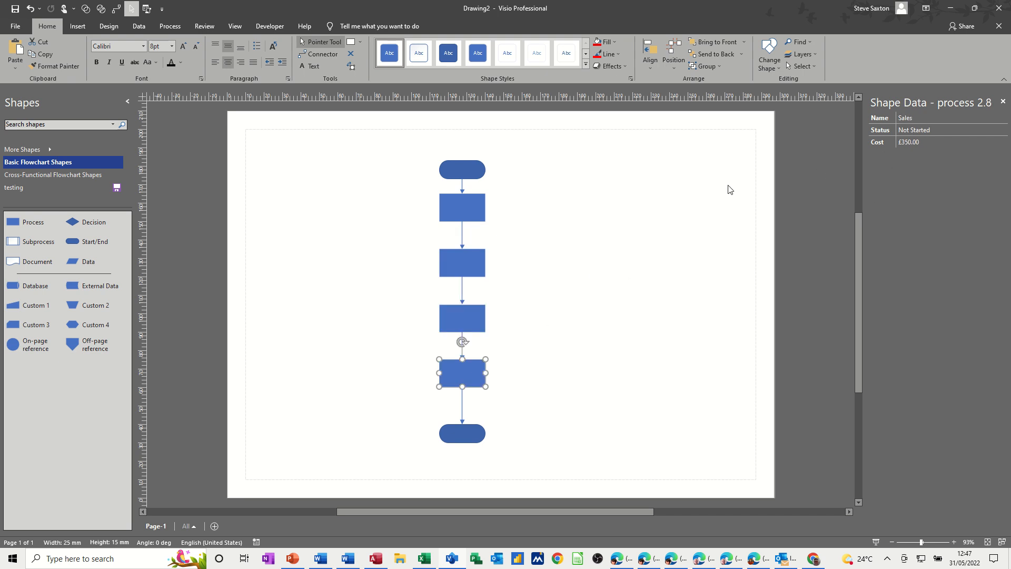
{"action": "left_click", "coordinate": [453, 168]}
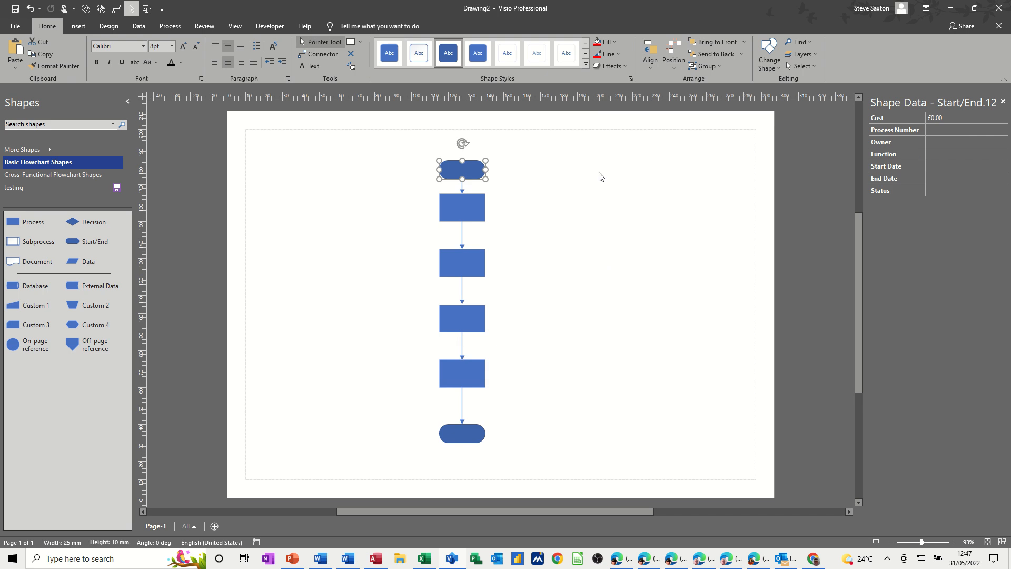
{"action": "left_click", "coordinate": [463, 433]}
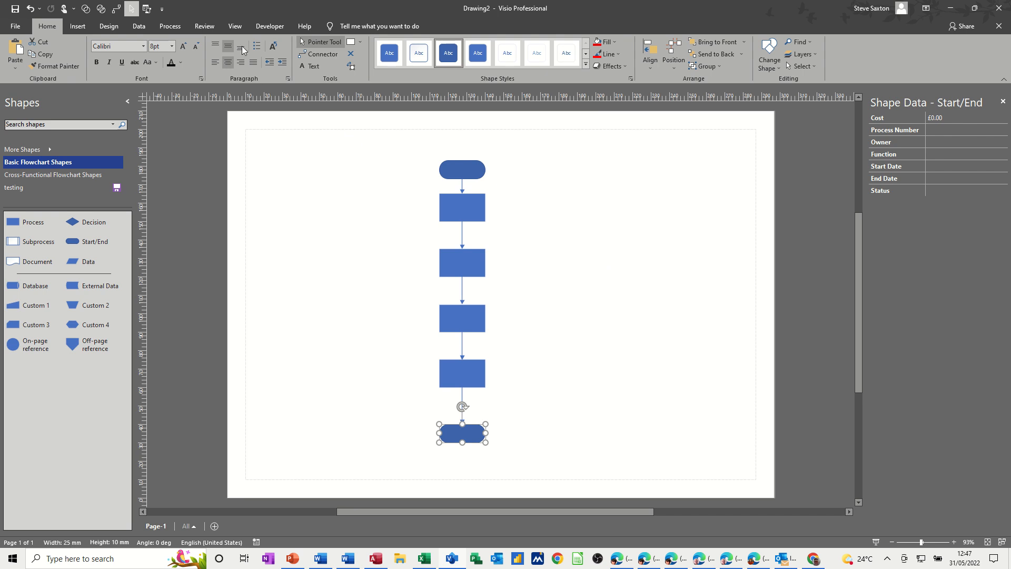
Run the built-in Flowchart shape report on the drawing in Excel format
{"action": "left_click", "coordinate": [226, 27]}
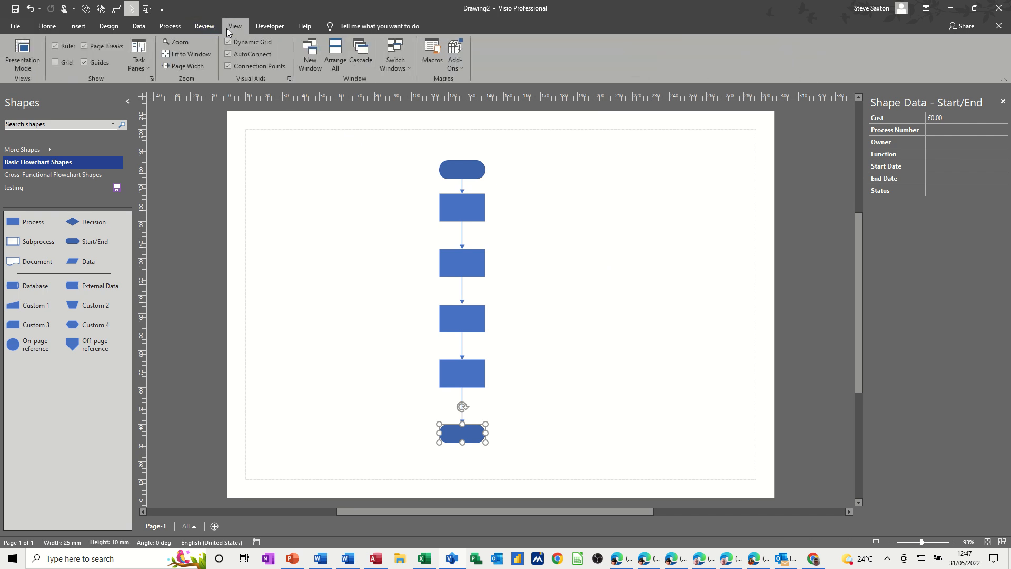
{"action": "left_click", "coordinate": [208, 27]}
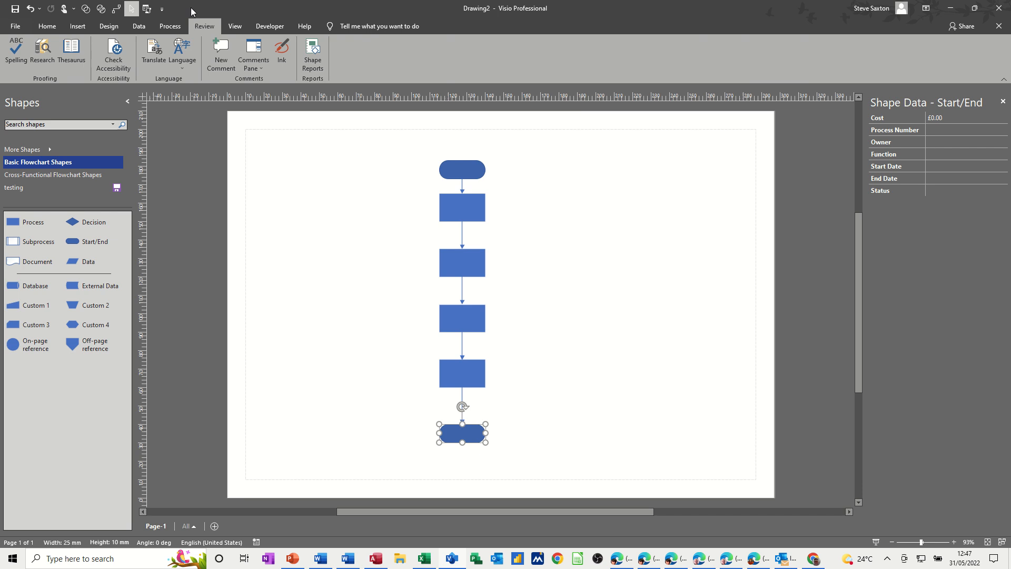
{"action": "left_click", "coordinate": [319, 59]}
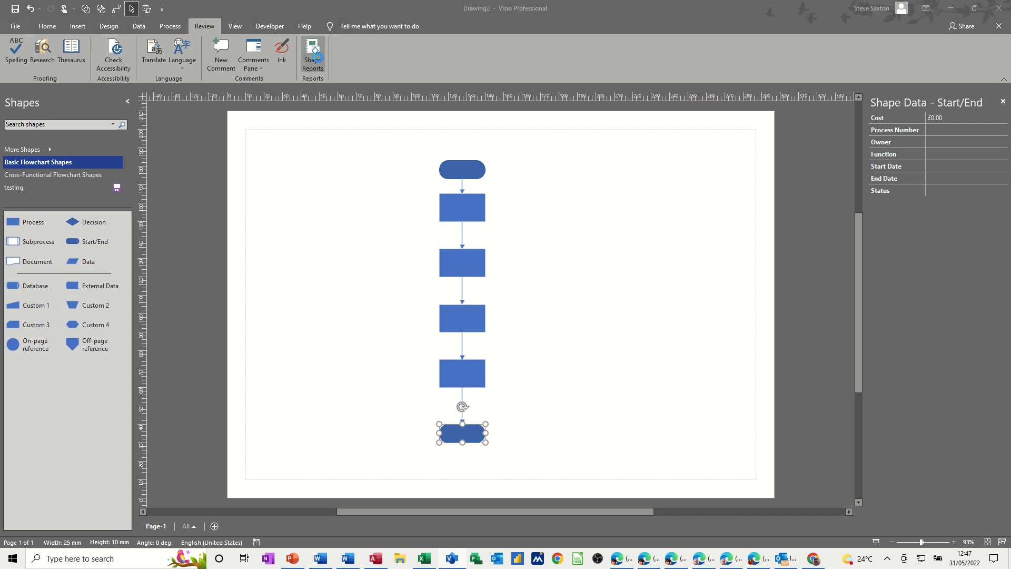
{"action": "left_click_drag", "start_coordinate": [482, 182], "coordinate": [589, 171]}
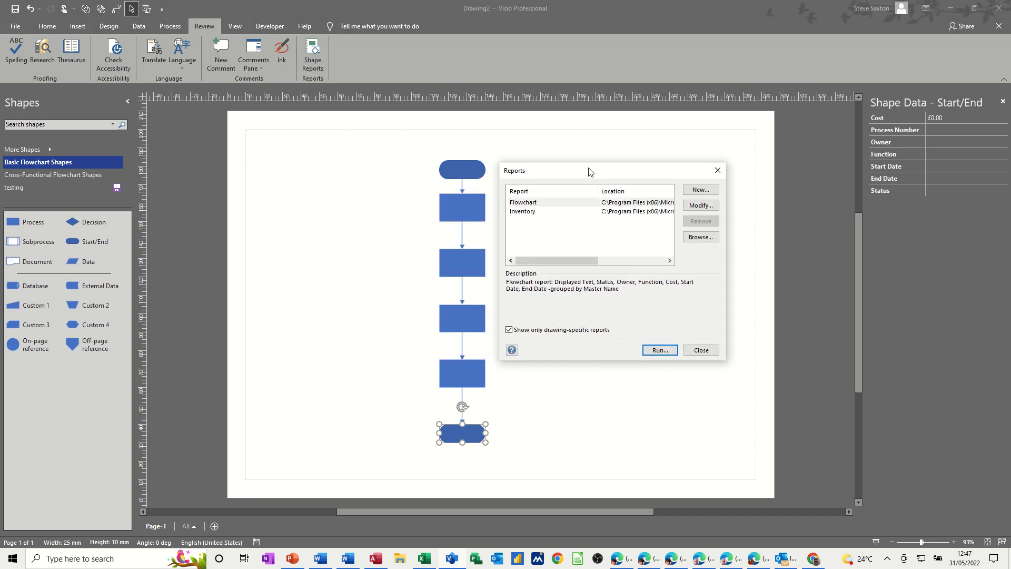
{"action": "left_click", "coordinate": [529, 203]}
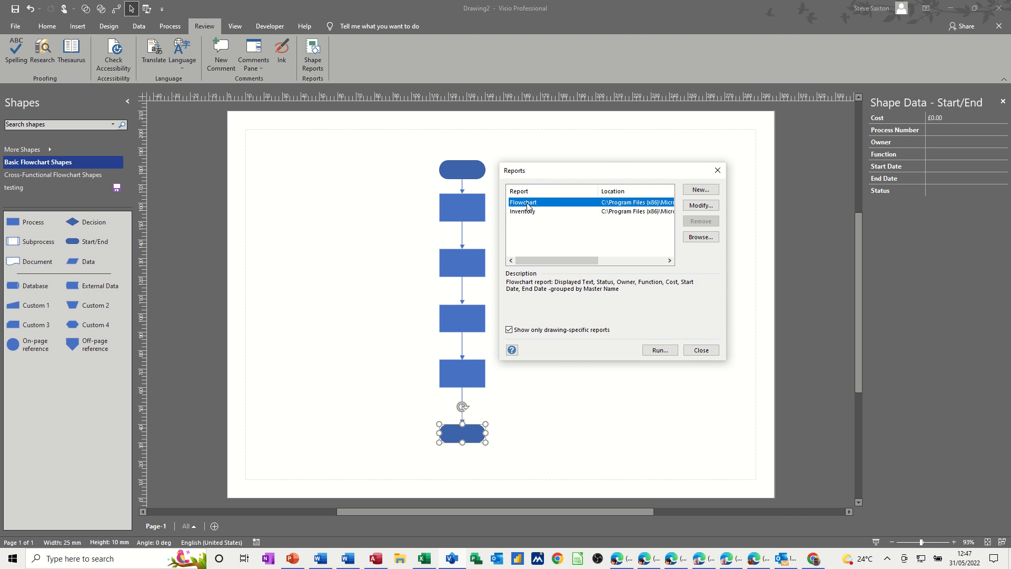
{"action": "left_click", "coordinate": [659, 350]}
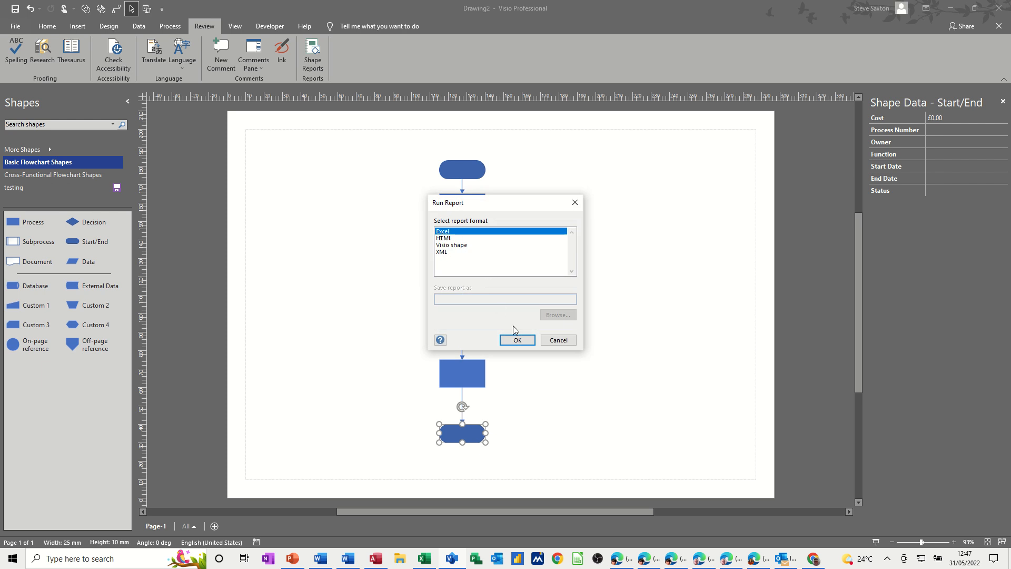
{"action": "left_click", "coordinate": [517, 339]}
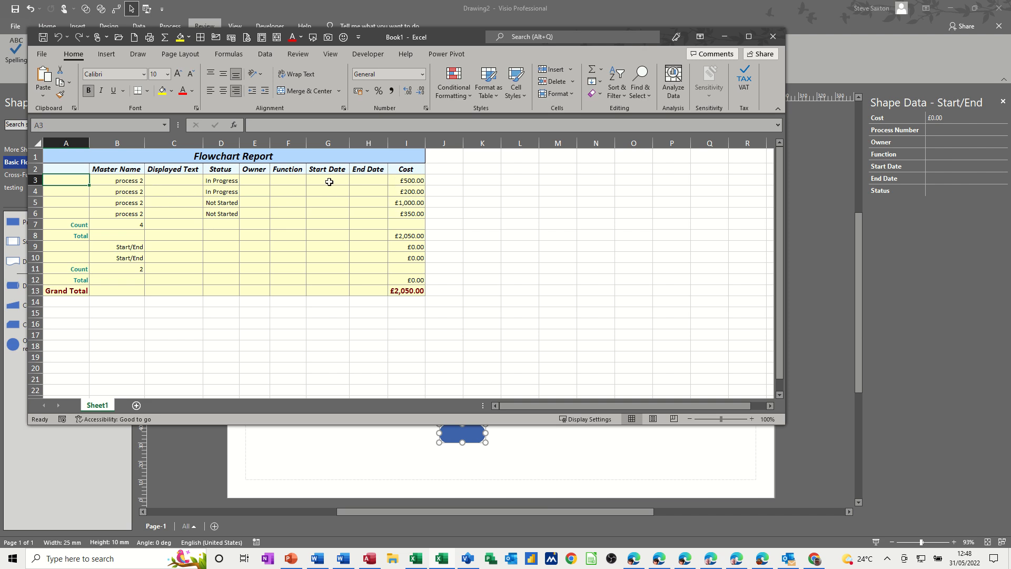
Examine the Owner, Function, Start Date and End Date columns of the Flowchart Report, and close the workbook without saving
{"action": "left_click_drag", "start_coordinate": [254, 143], "coordinate": [363, 155]}
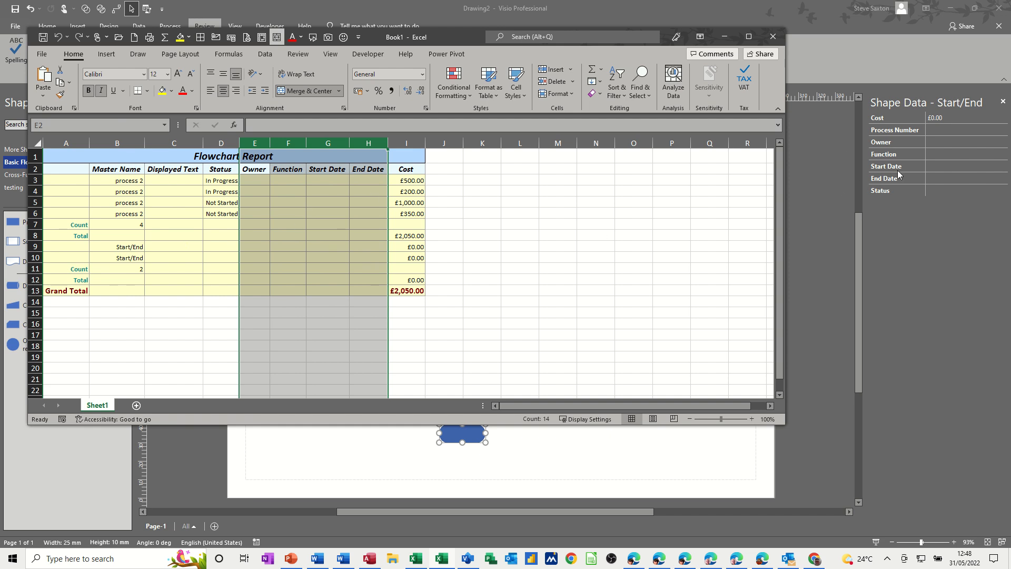
{"action": "left_click", "coordinate": [773, 40]}
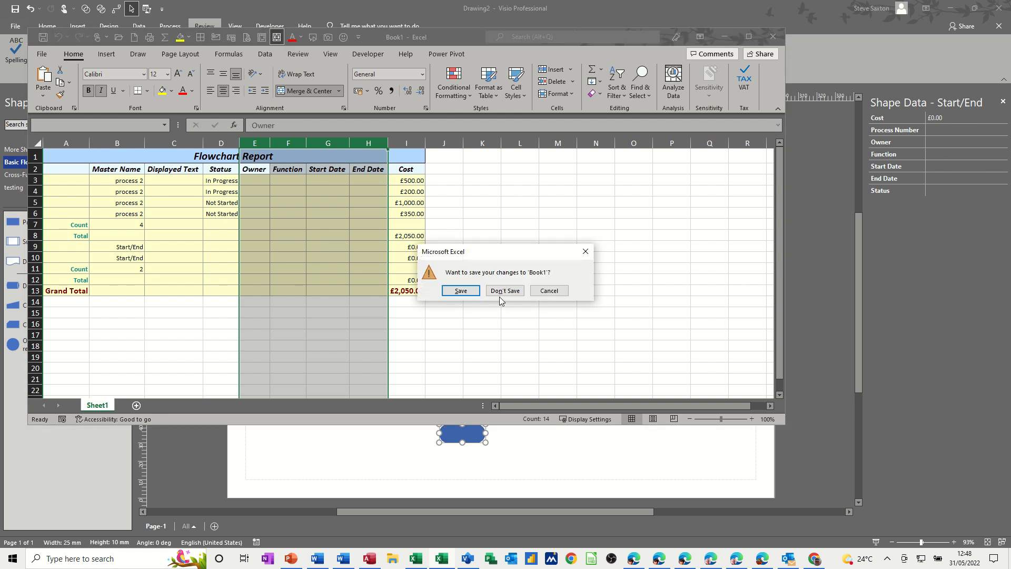
{"action": "left_click", "coordinate": [500, 295]}
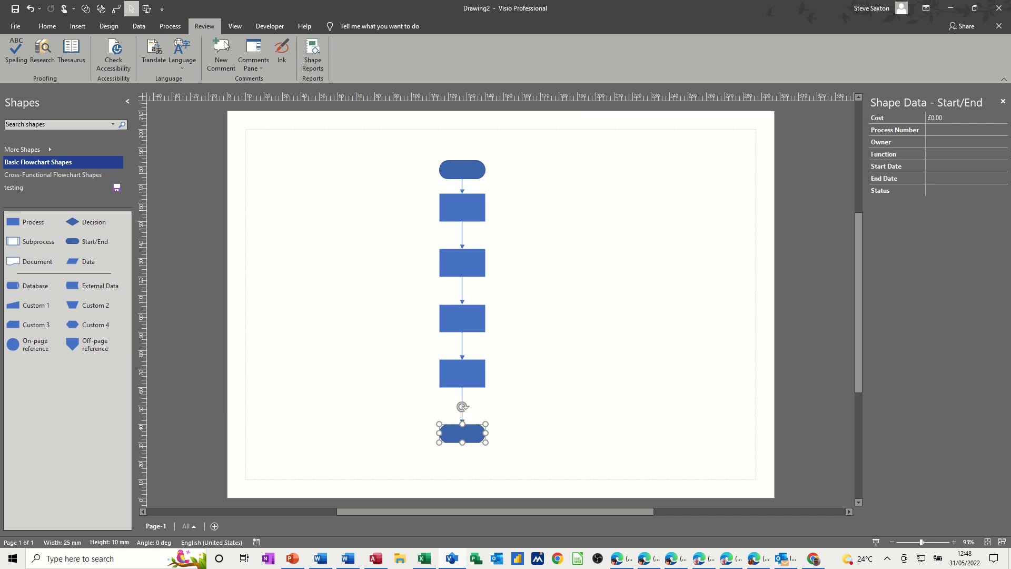
Create a new report definition for shapes on the current page with Cost, Name and Status as its columns
{"action": "left_click", "coordinate": [309, 57]}
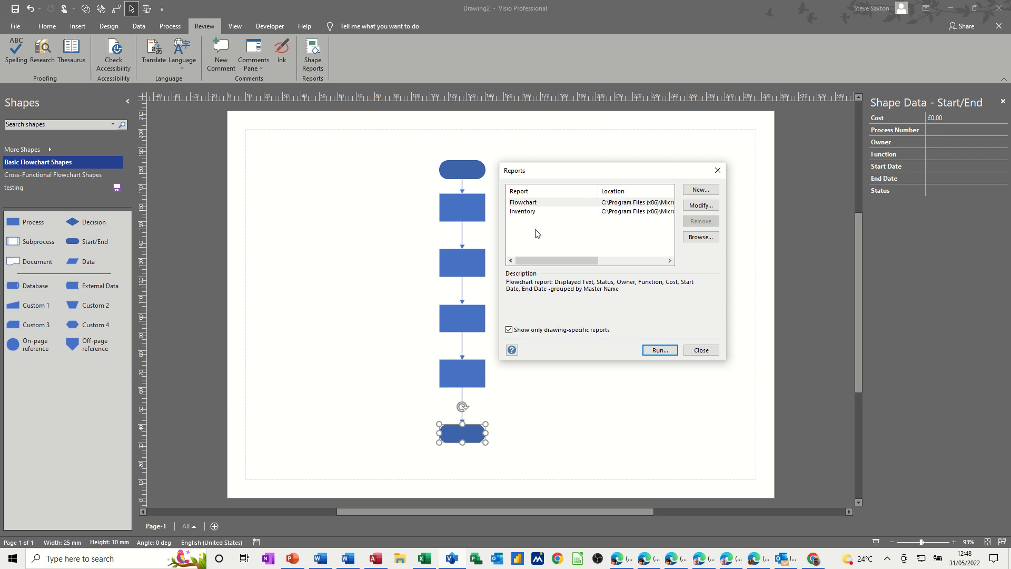
{"action": "left_click", "coordinate": [697, 189]}
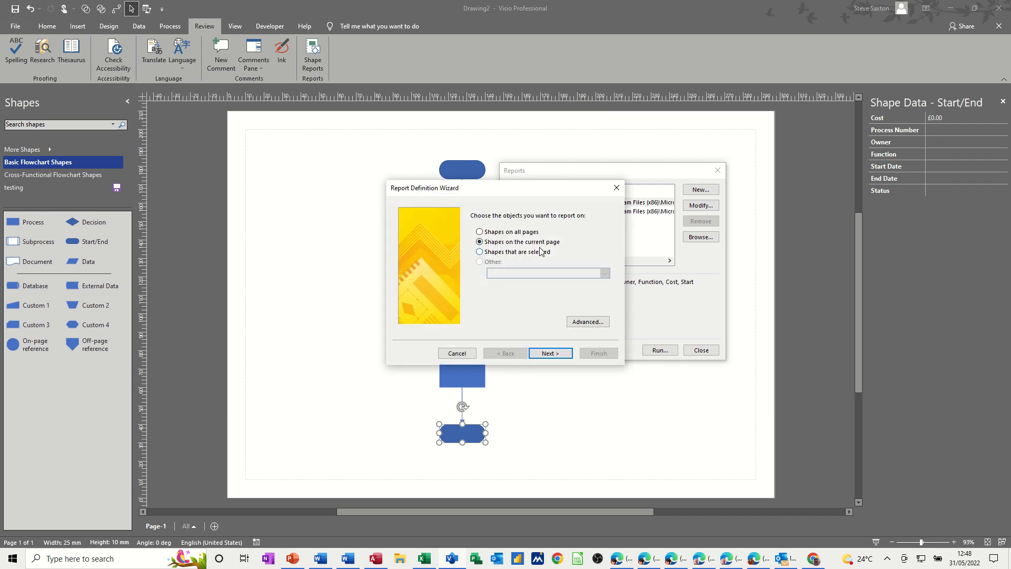
{"action": "left_click", "coordinate": [550, 353]}
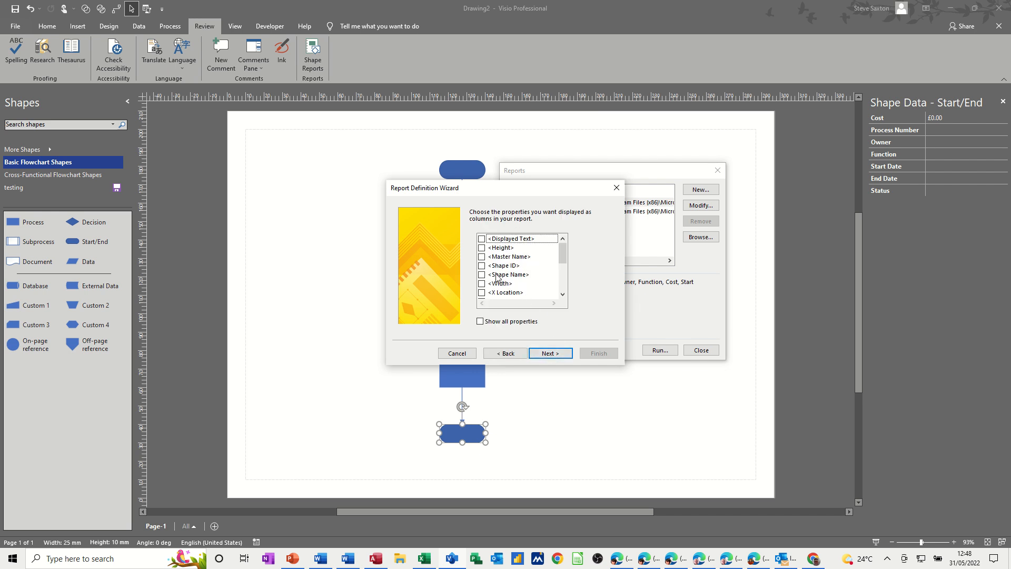
{"action": "left_click_drag", "start_coordinate": [564, 255], "coordinate": [566, 272]}
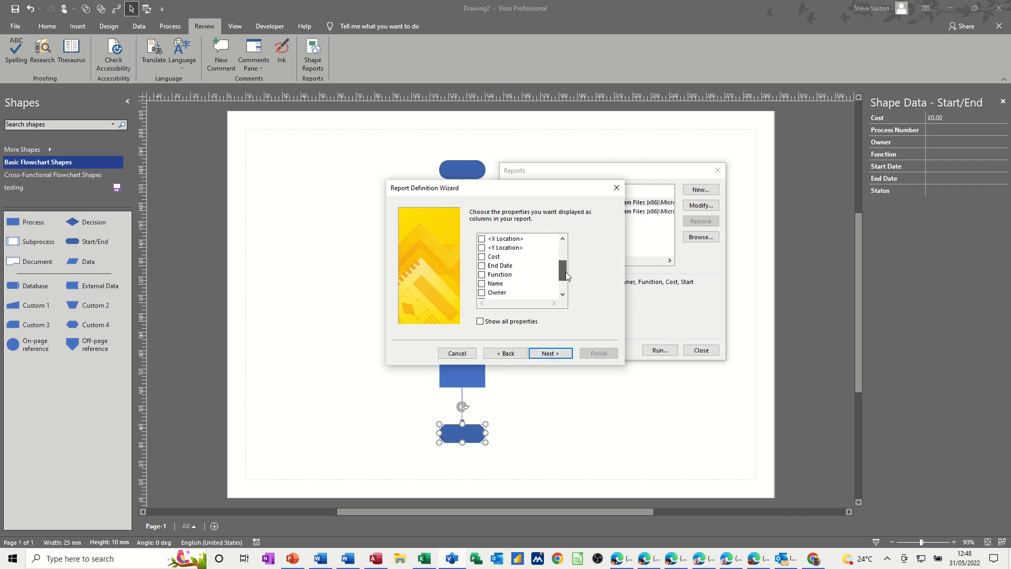
{"action": "left_click", "coordinate": [483, 257]}
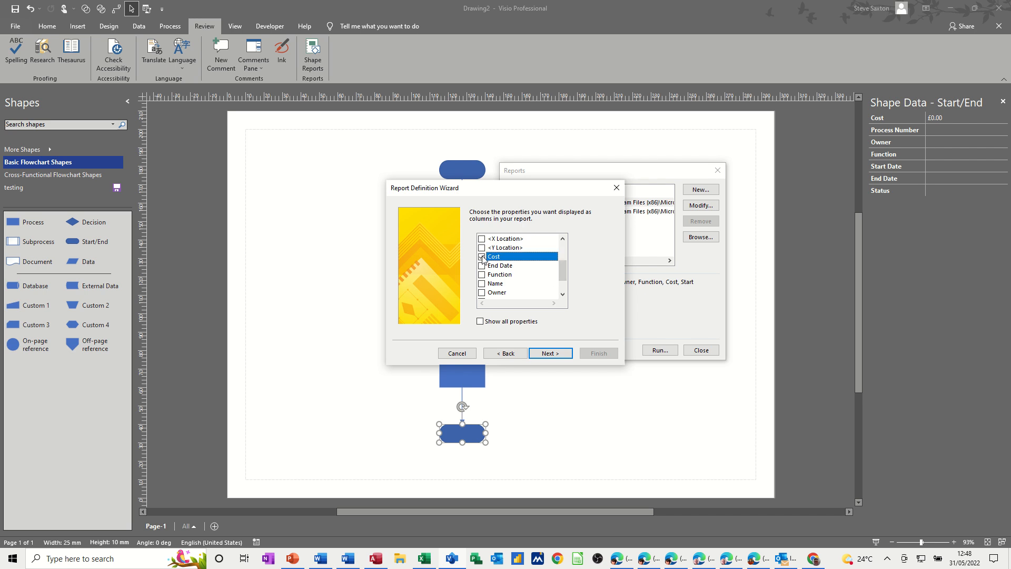
{"action": "left_click", "coordinate": [484, 284]}
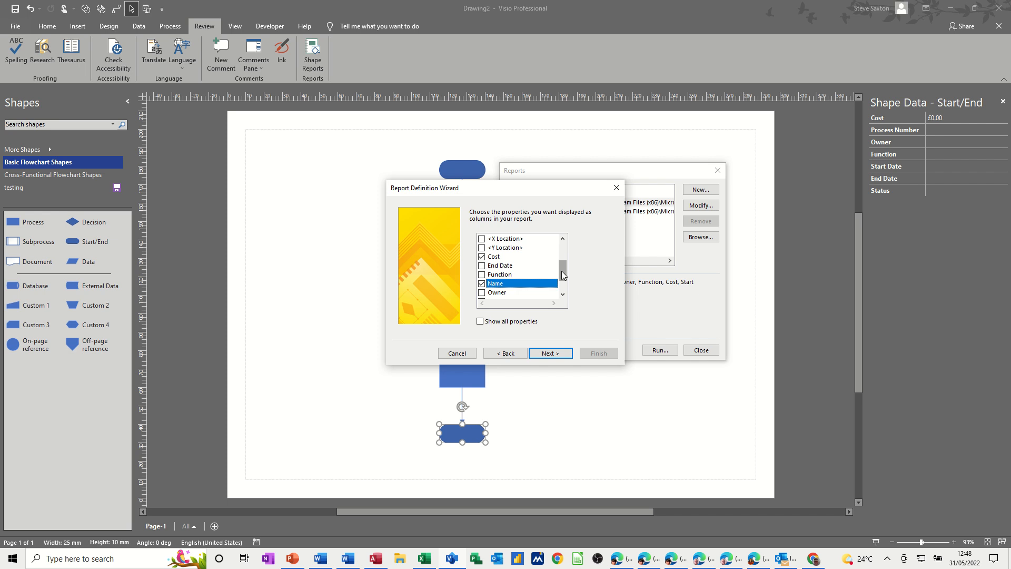
{"action": "scroll", "coordinate": [561, 273], "scroll_direction": "down", "scroll_amount": 3}
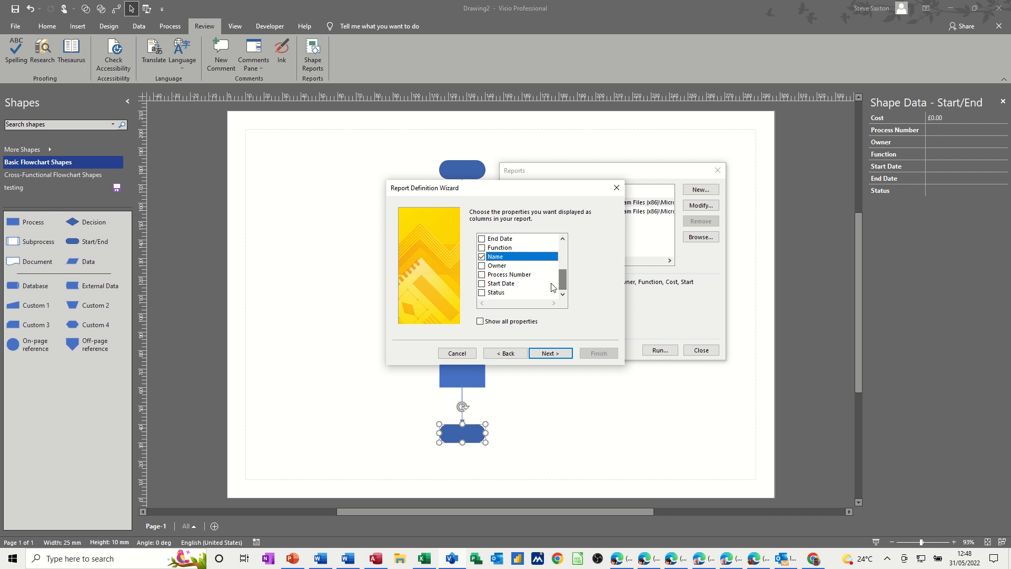
{"action": "left_click", "coordinate": [482, 293]}
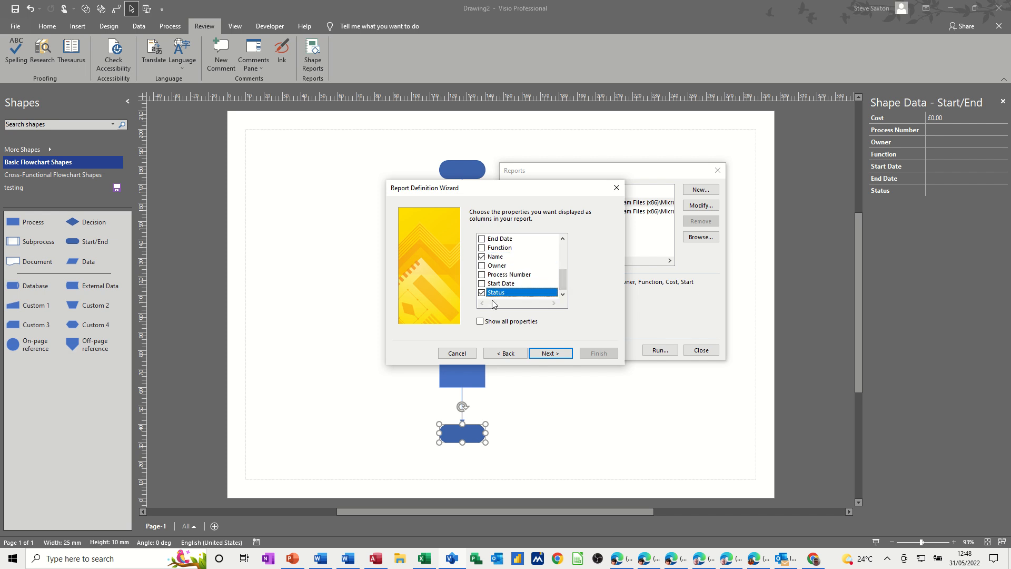
Keep the report title Report_1 and save the definition in this drawing as ReportDefinition_1
{"action": "left_click", "coordinate": [550, 353]}
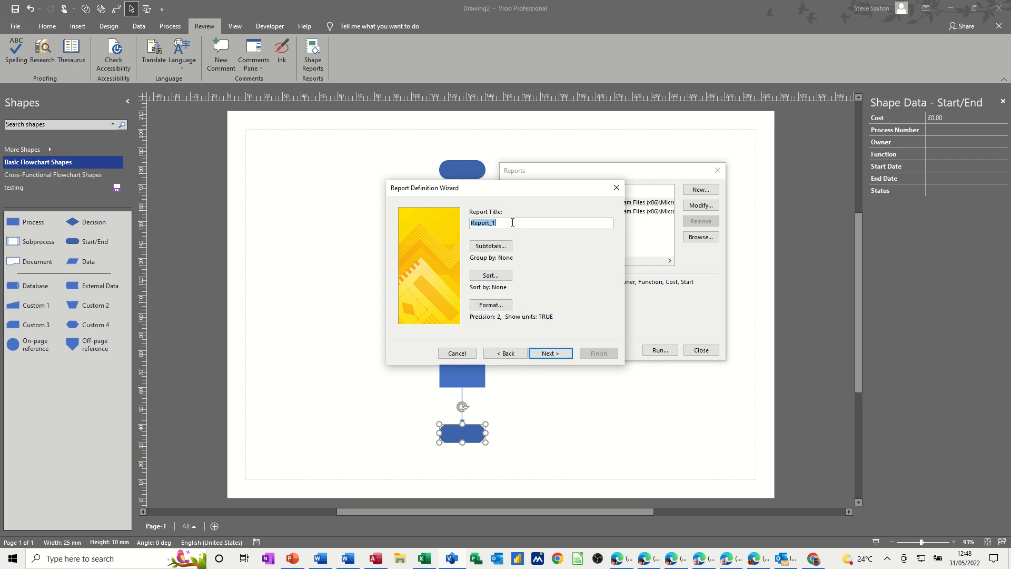
{"action": "left_click", "coordinate": [548, 353]}
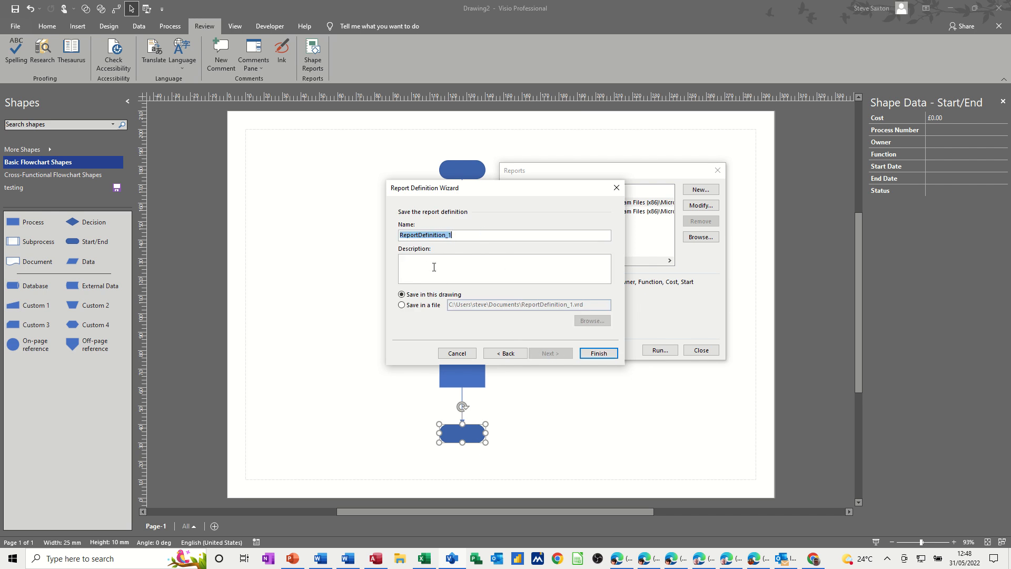
{"action": "left_click", "coordinate": [598, 353]}
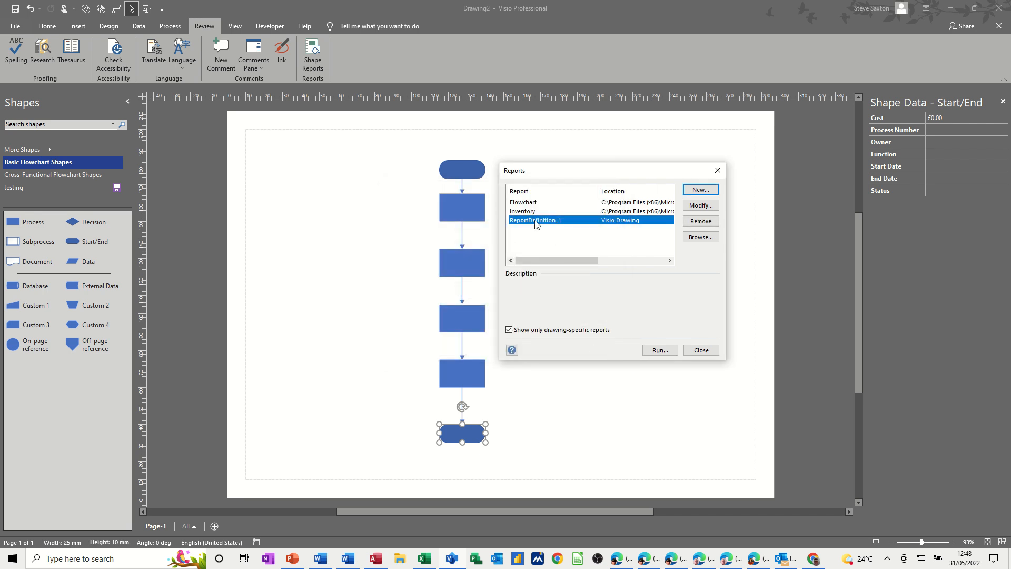
Run ReportDefinition_1 in Excel format, and close the resulting workbook without saving
{"action": "left_click", "coordinate": [654, 351]}
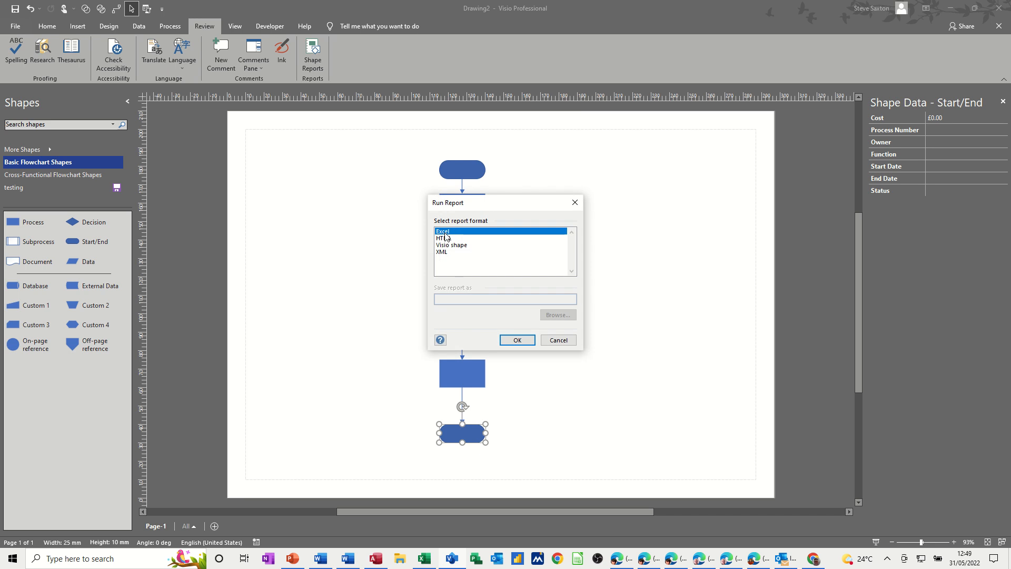
{"action": "left_click", "coordinate": [518, 340]}
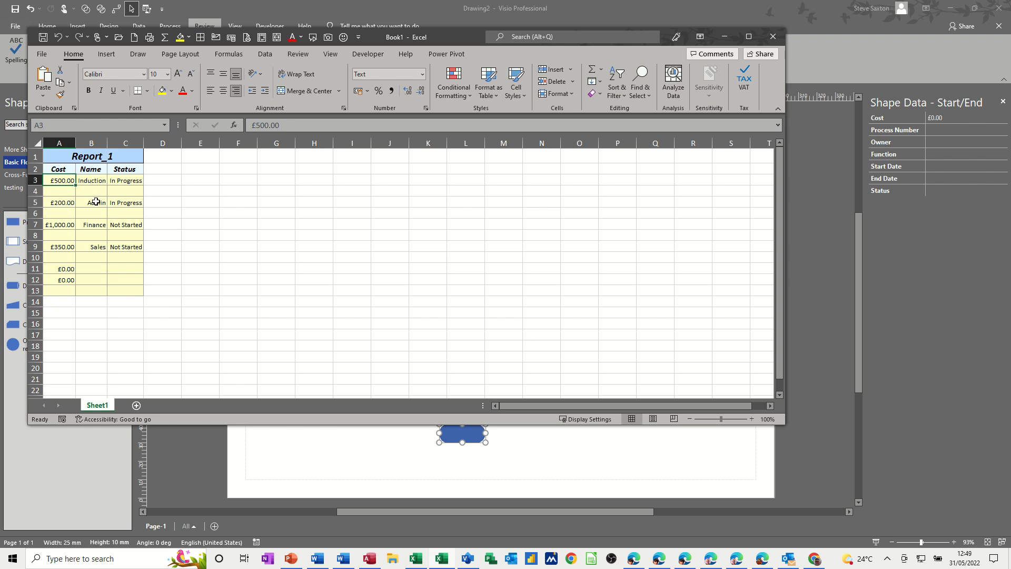
{"action": "left_click", "coordinate": [772, 39]}
{"action": "left_click", "coordinate": [505, 292]}
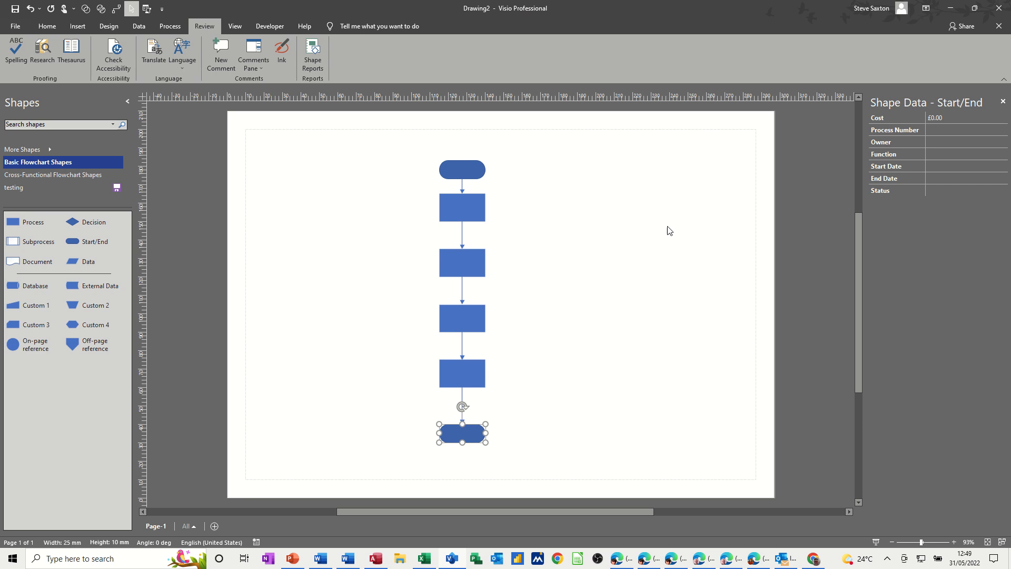
Compare the first process shape's data fields again with those of the Start/End shape above it
{"action": "left_click", "coordinate": [482, 212]}
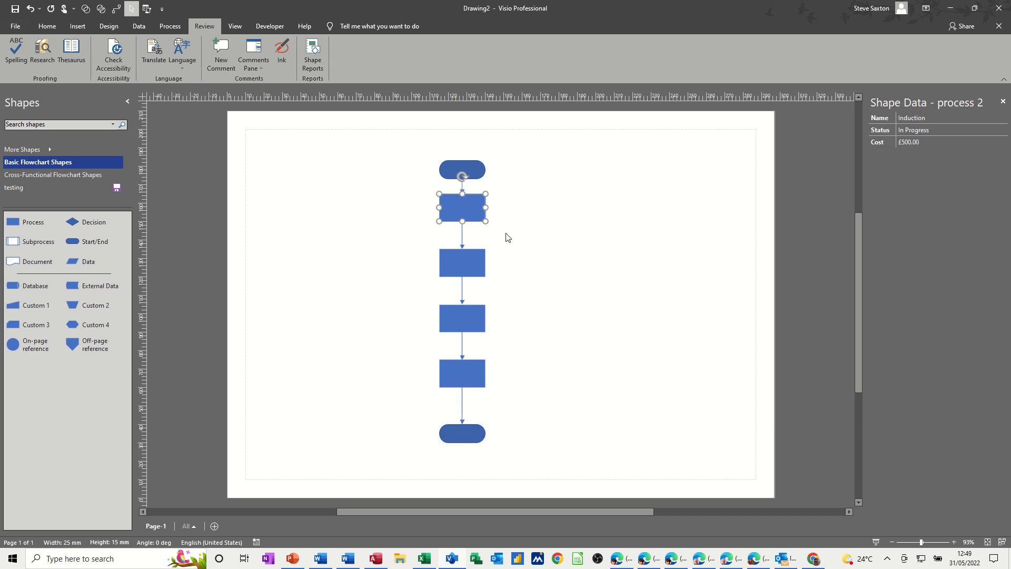
{"action": "left_click", "coordinate": [479, 172]}
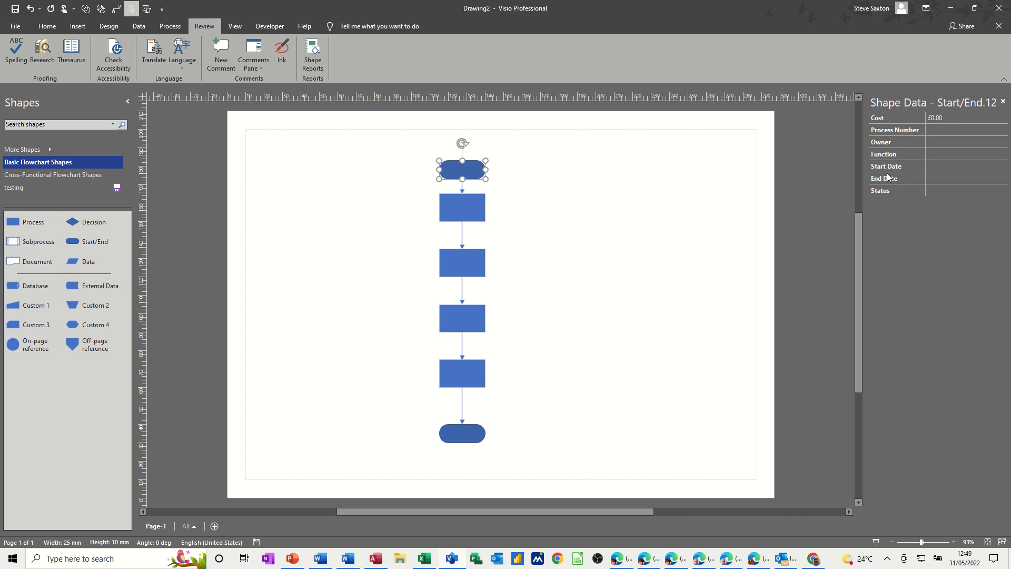
{"action": "left_click", "coordinate": [477, 210]}
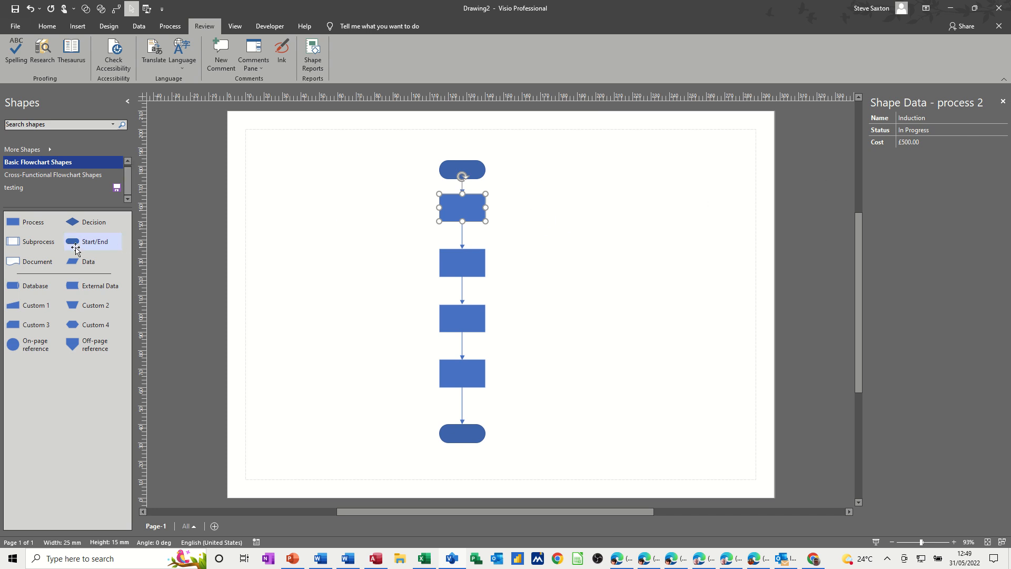
Place another process 2 shape from the testing stencil beside the first process of the flowchart
{"action": "left_click", "coordinate": [25, 189]}
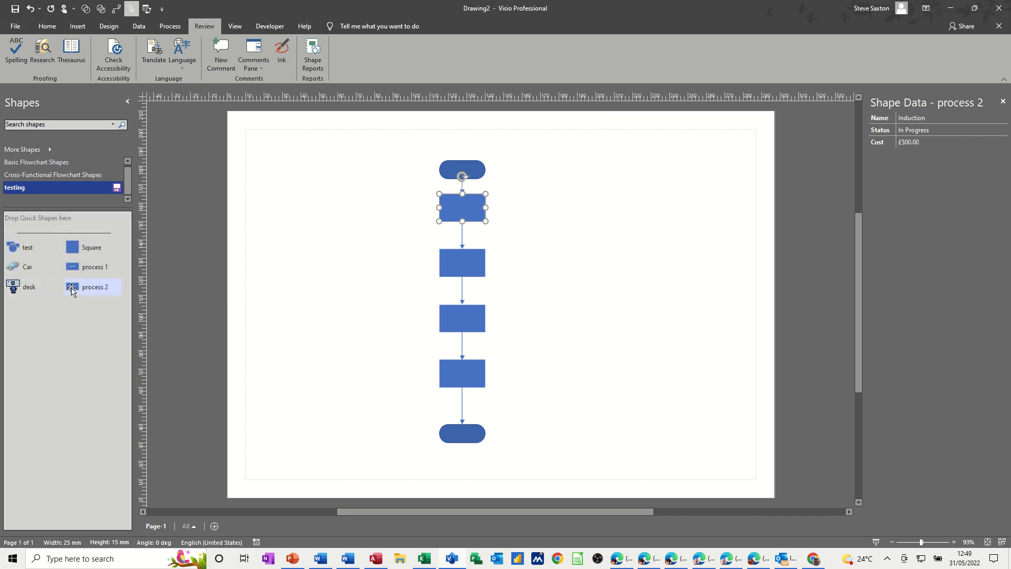
{"action": "left_click_drag", "start_coordinate": [72, 292], "coordinate": [329, 209]}
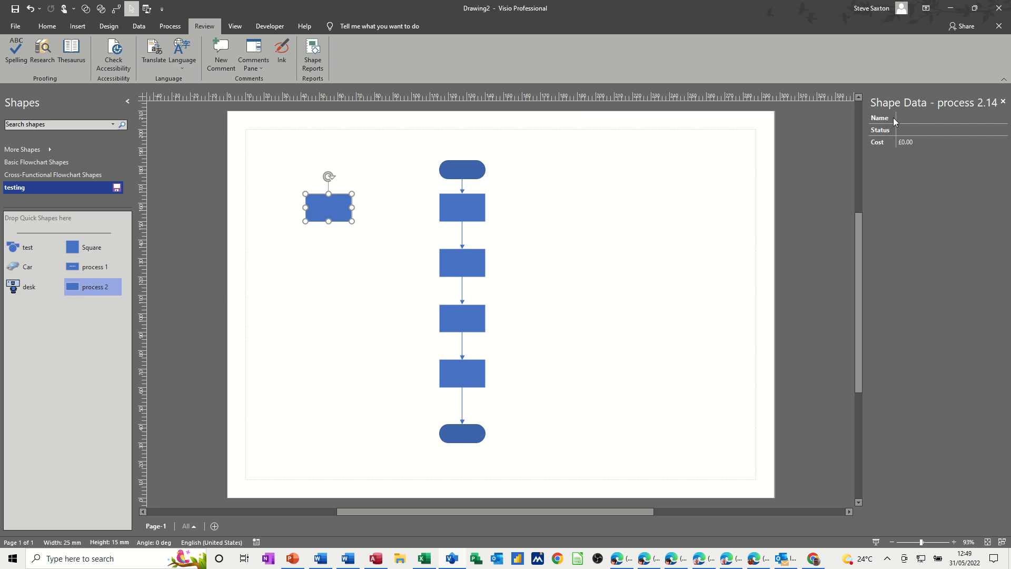
Define a new string data field labelled Department with sort key 4 on the separate process 2 shape
{"action": "right_click", "coordinate": [324, 207]}
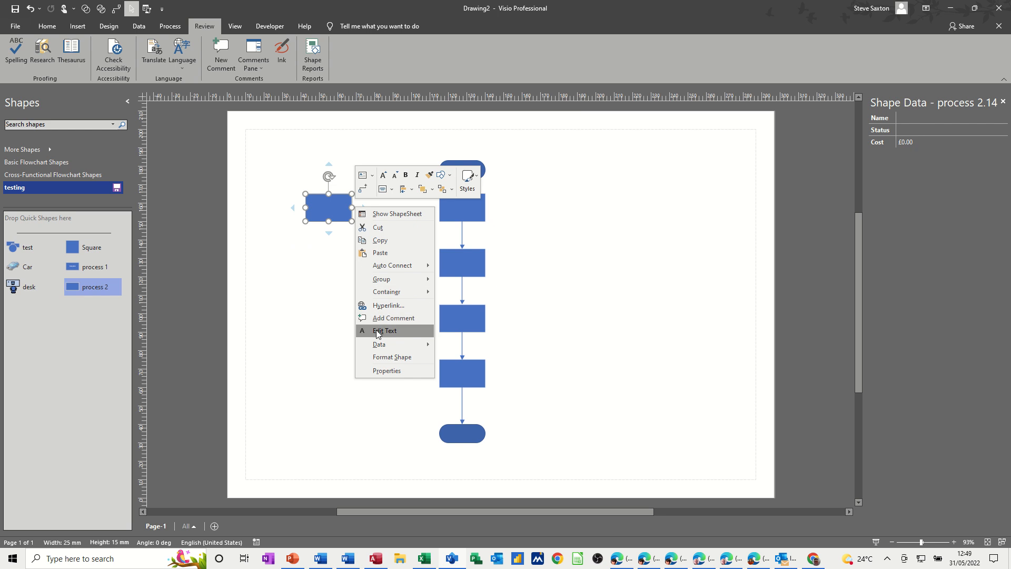
{"action": "mouse_move", "coordinate": [380, 345]}
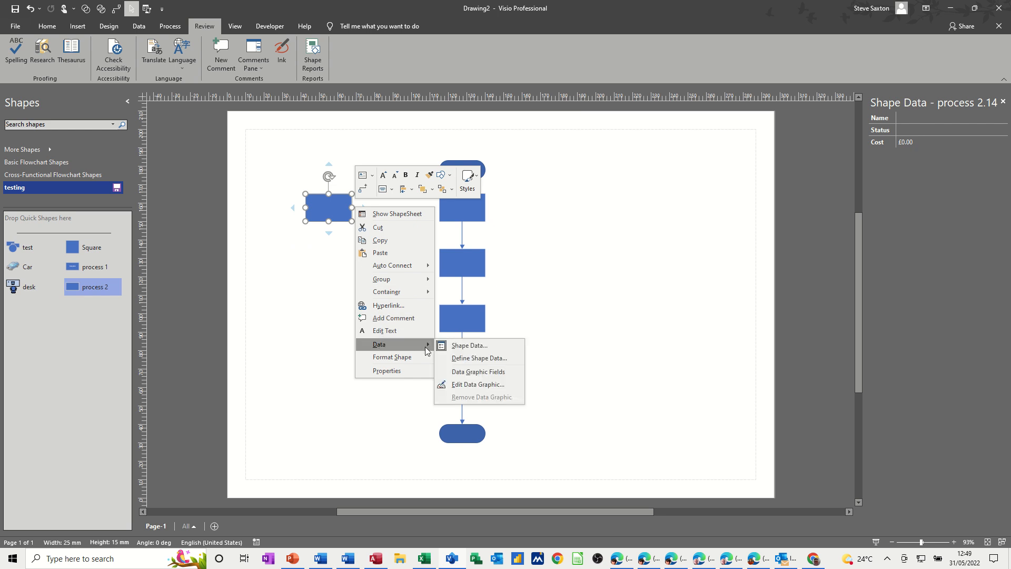
{"action": "left_click", "coordinate": [457, 359]}
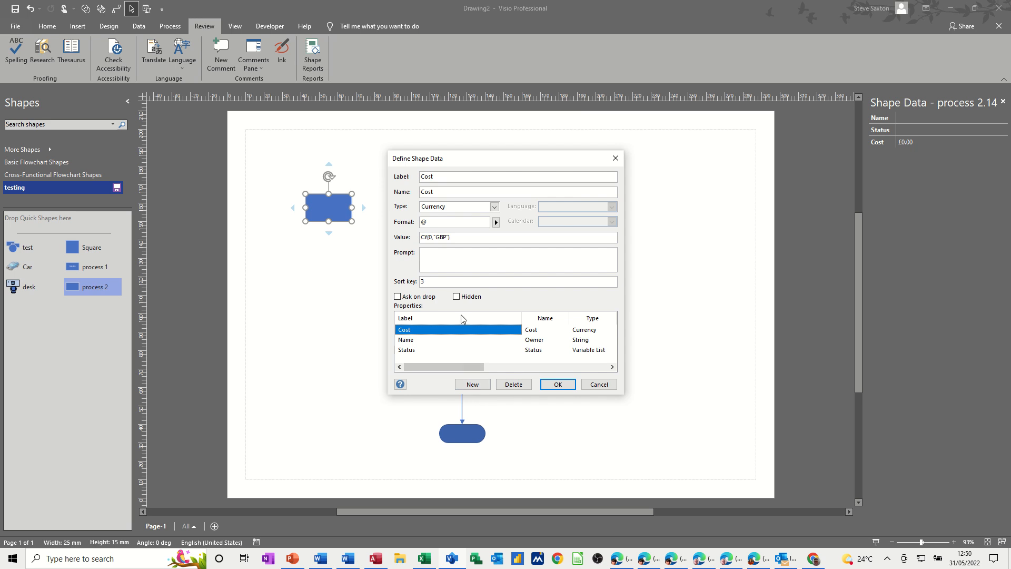
{"action": "left_click", "coordinate": [473, 385]}
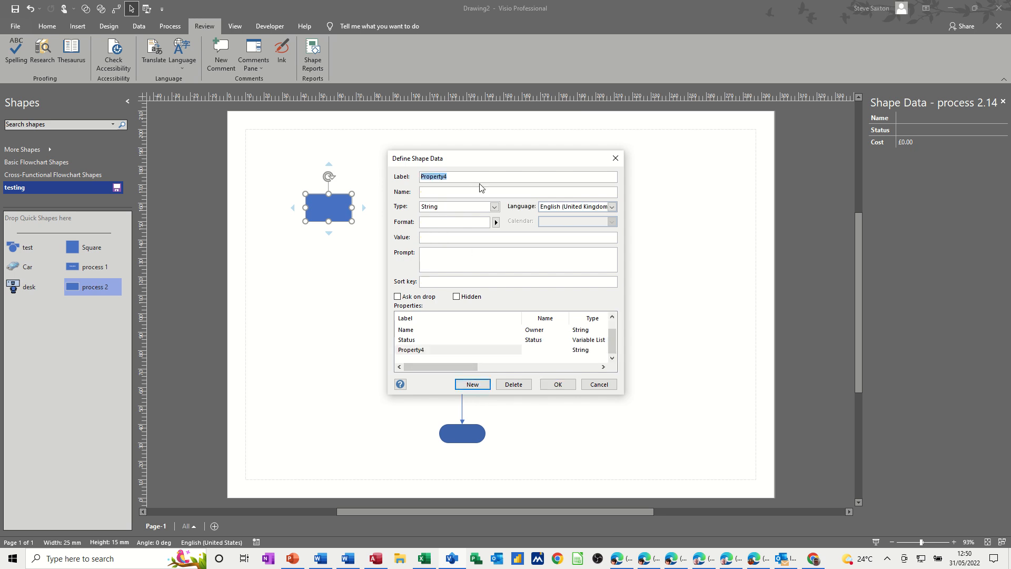
{"action": "type", "text": "Department"}
{"action": "left_click", "coordinate": [431, 284]}
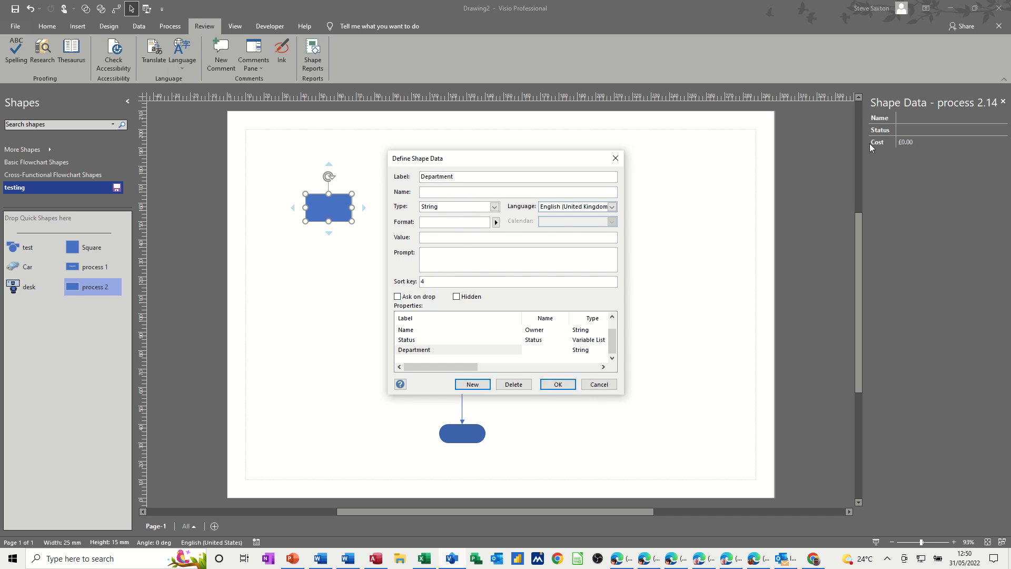
{"action": "left_click", "coordinate": [558, 384]}
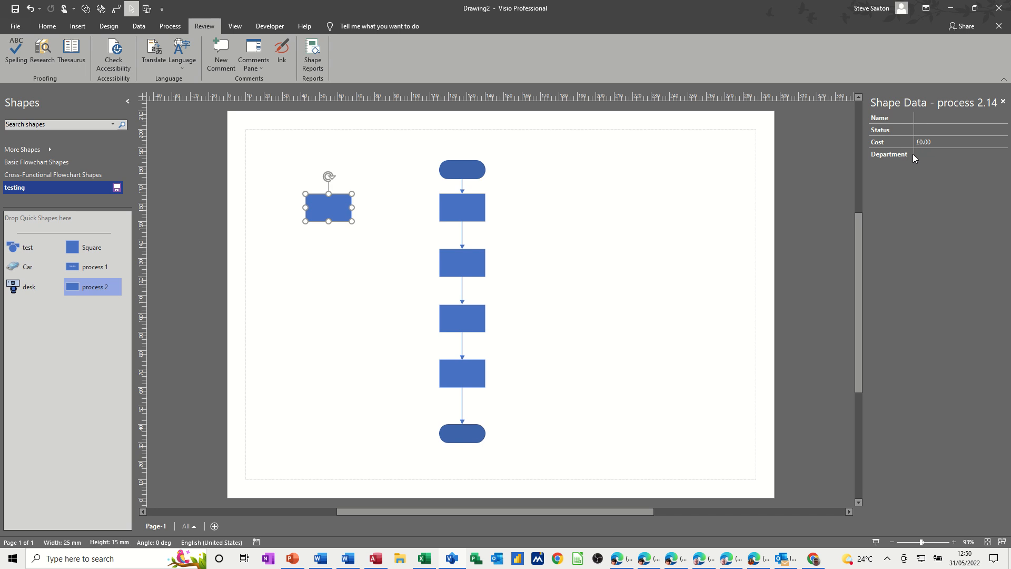
Check the data fields of the four process shapes in the existing flowchart
{"action": "left_click", "coordinate": [470, 212]}
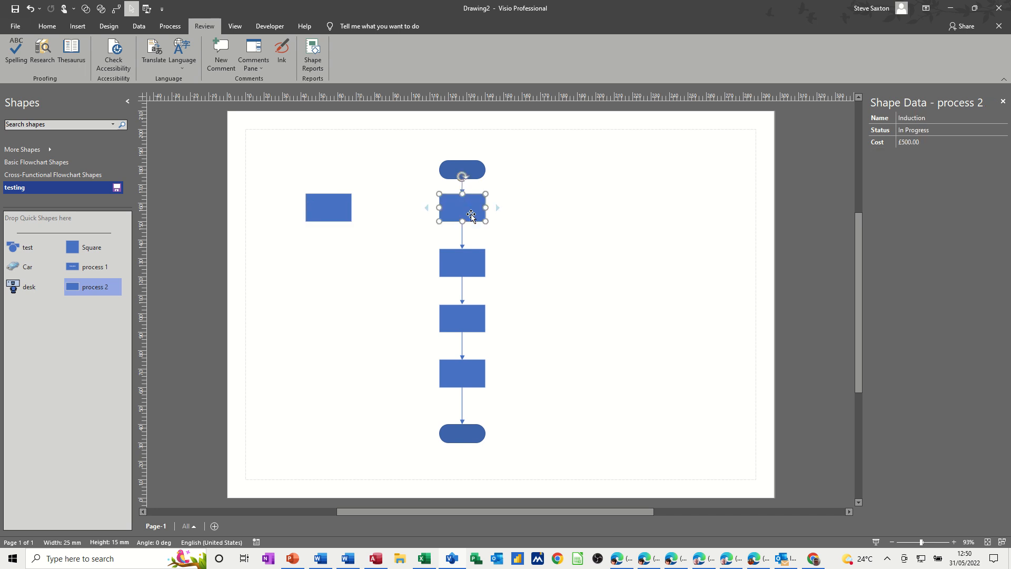
{"action": "left_click", "coordinate": [469, 252]}
{"action": "left_click", "coordinate": [470, 316]}
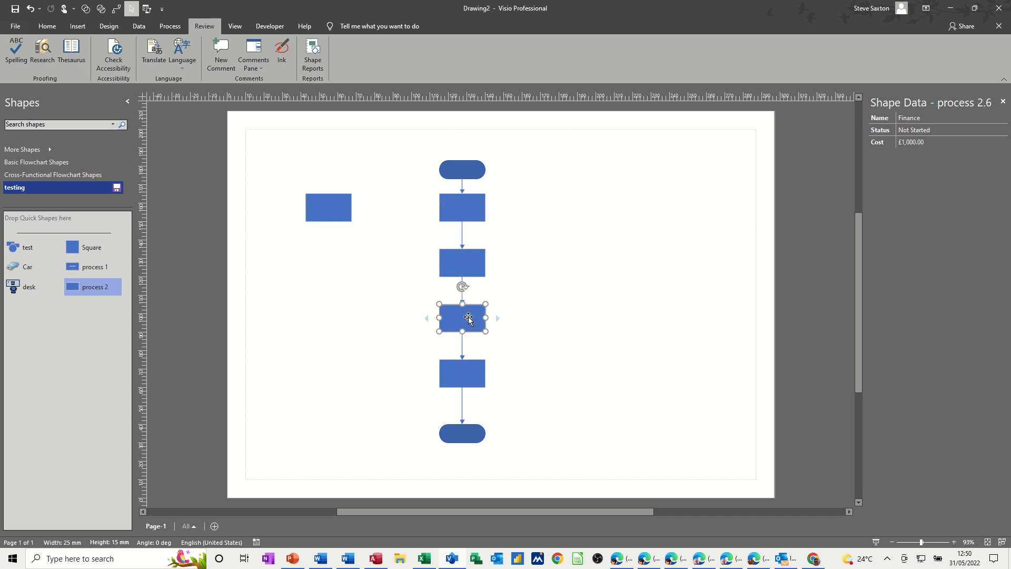
{"action": "left_click", "coordinate": [464, 371]}
Move the modified process shape from the page into the testing stencil and name the new master process 3
{"action": "left_click_drag", "start_coordinate": [339, 210], "coordinate": [79, 306]}
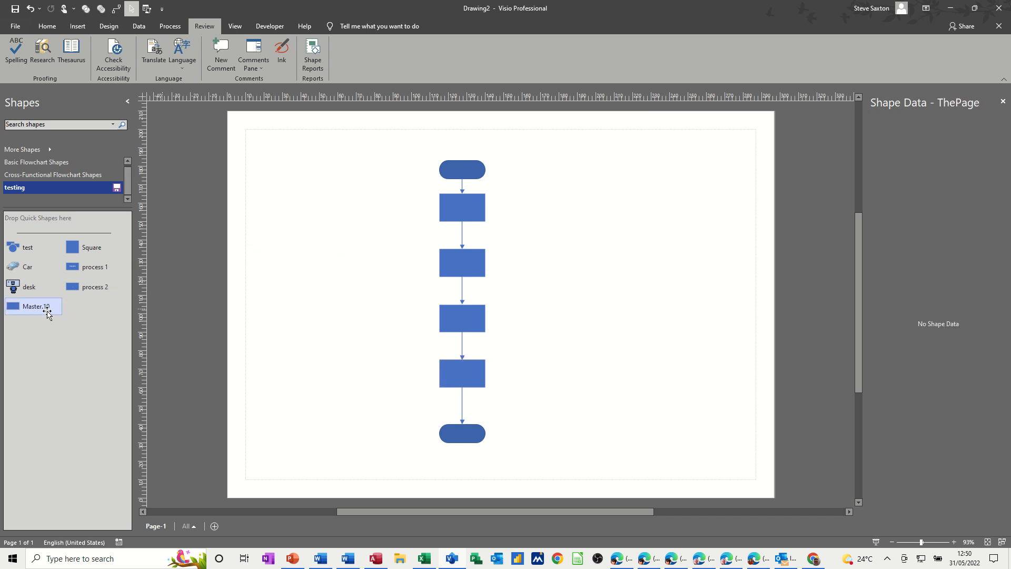
{"action": "left_click", "coordinate": [43, 307]}
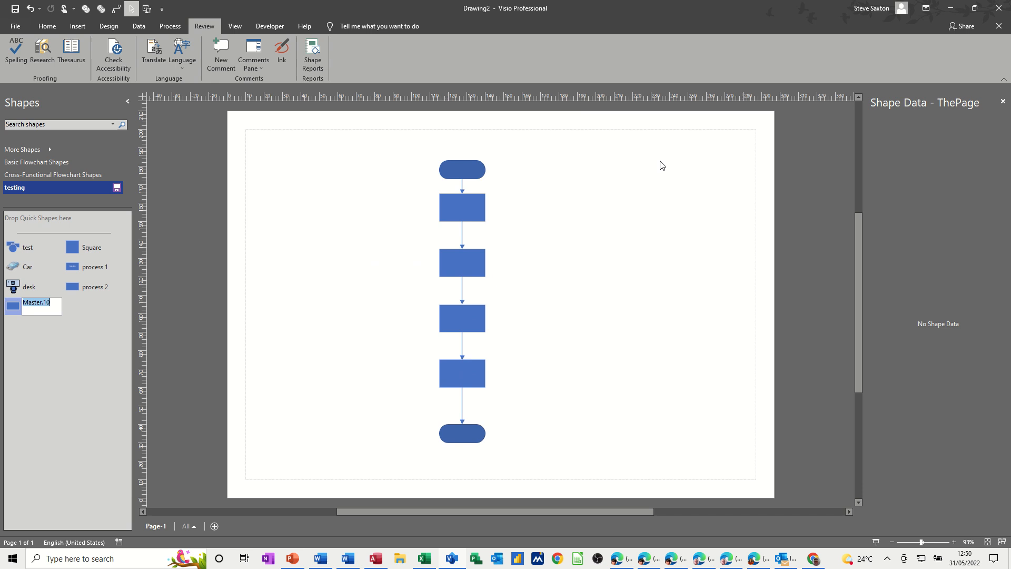
{"action": "key", "text": "BackSpace"}
{"action": "key", "text": "Return"}
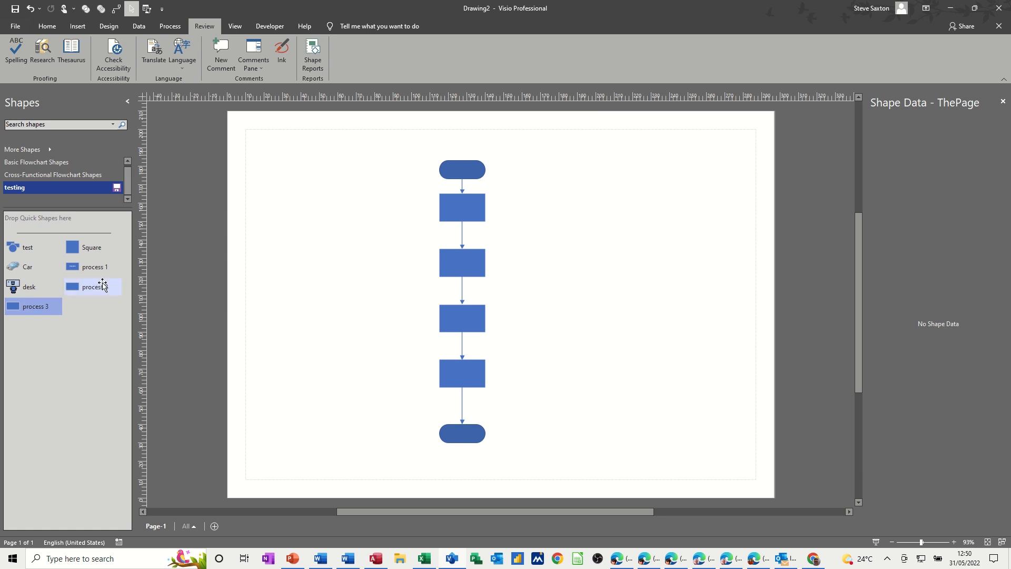
Start a second flowchart beside the first with a Start/End shape and three auto-connected process 3 shapes below it
{"action": "left_click", "coordinate": [49, 163]}
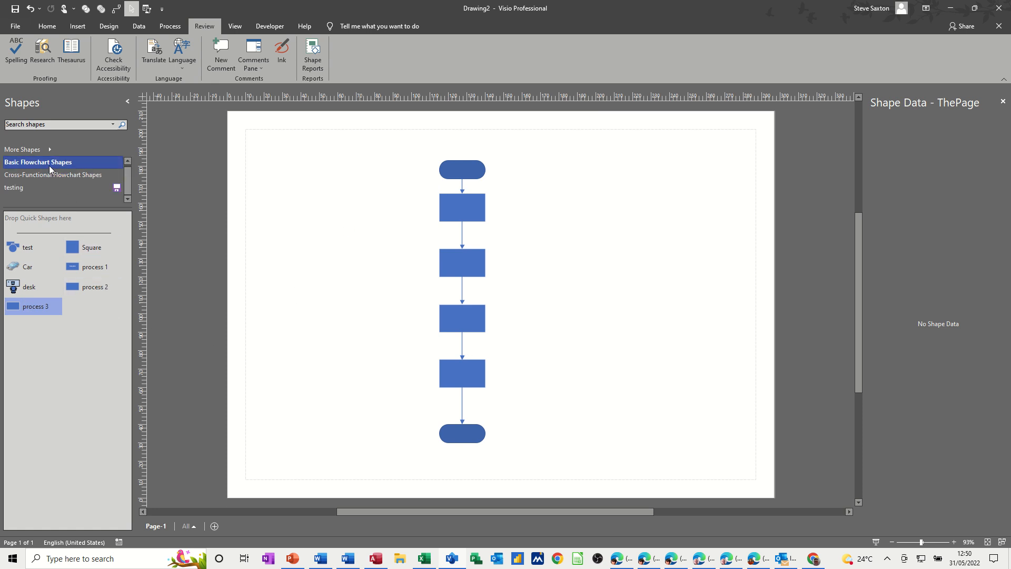
{"action": "left_click_drag", "start_coordinate": [81, 247], "coordinate": [316, 158]}
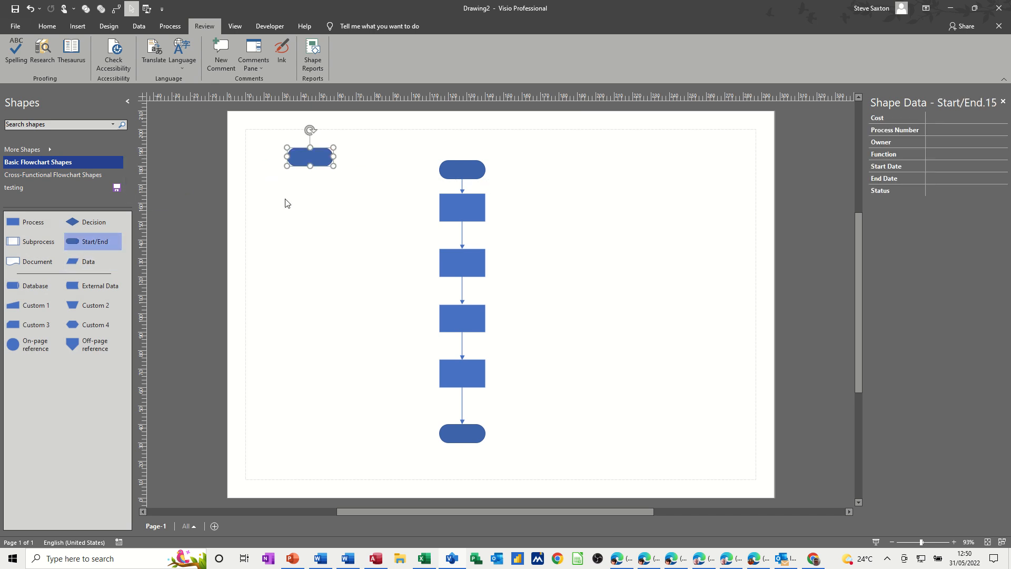
{"action": "left_click", "coordinate": [43, 187]}
{"action": "left_click", "coordinate": [33, 309]}
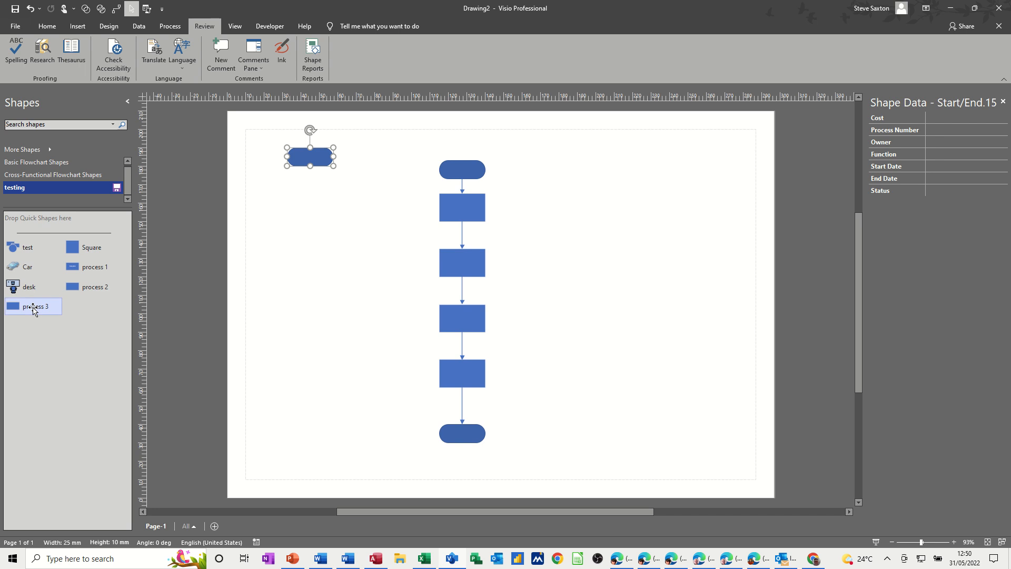
{"action": "left_click", "coordinate": [52, 29]}
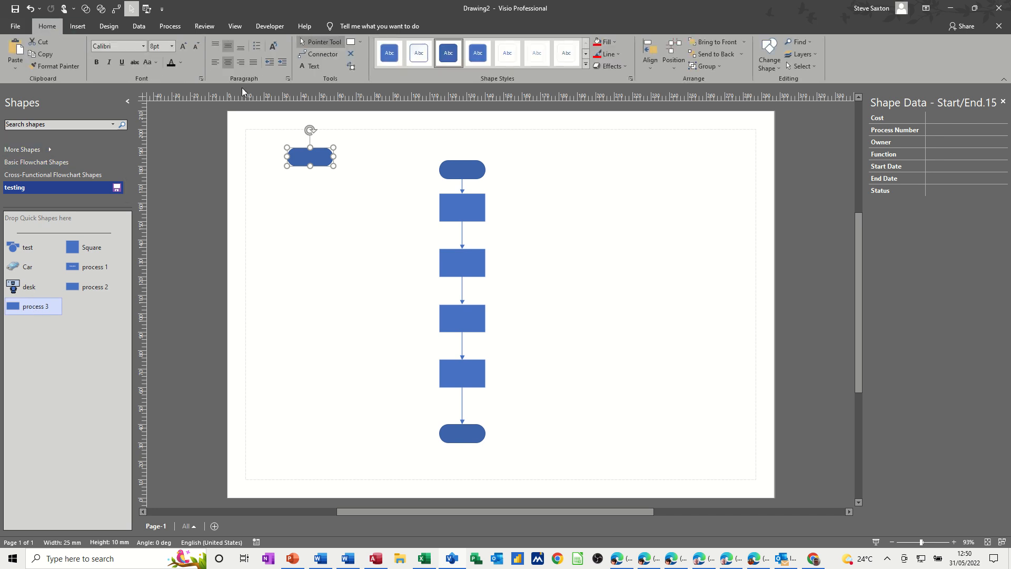
{"action": "left_click", "coordinate": [318, 54]}
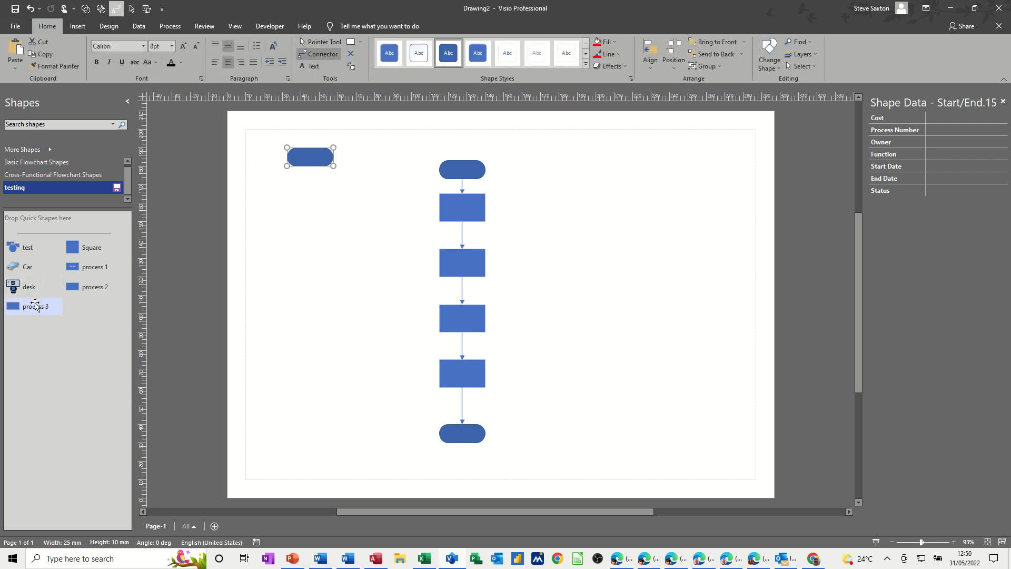
{"action": "left_click_drag", "start_coordinate": [33, 307], "coordinate": [305, 205]}
{"action": "left_click_drag", "start_coordinate": [48, 306], "coordinate": [310, 265]}
{"action": "left_click_drag", "start_coordinate": [35, 305], "coordinate": [310, 320]}
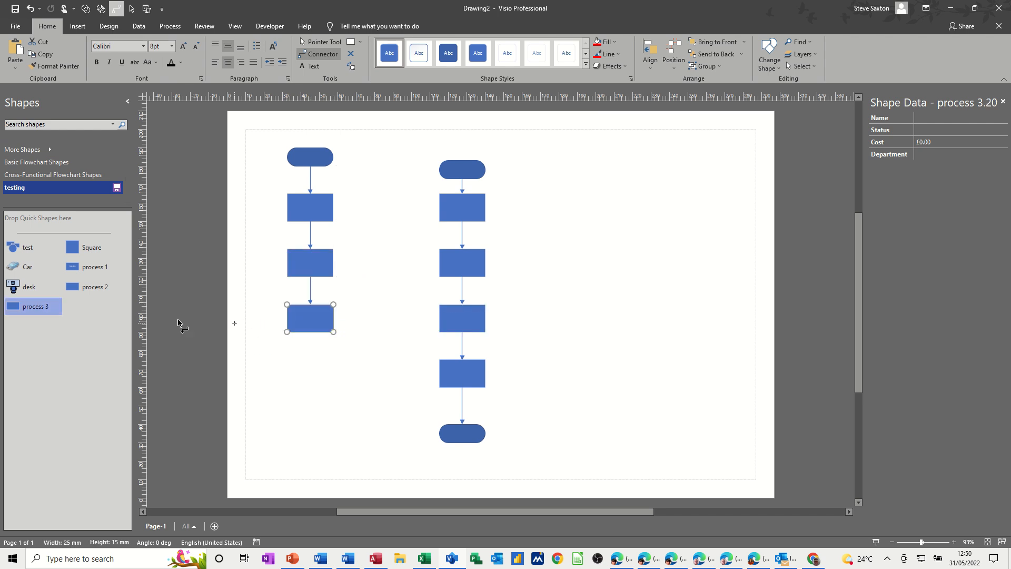
Add the Start/End master to the testing stencil and place one, connected, below the last process 3 shape
{"action": "left_click", "coordinate": [52, 162]}
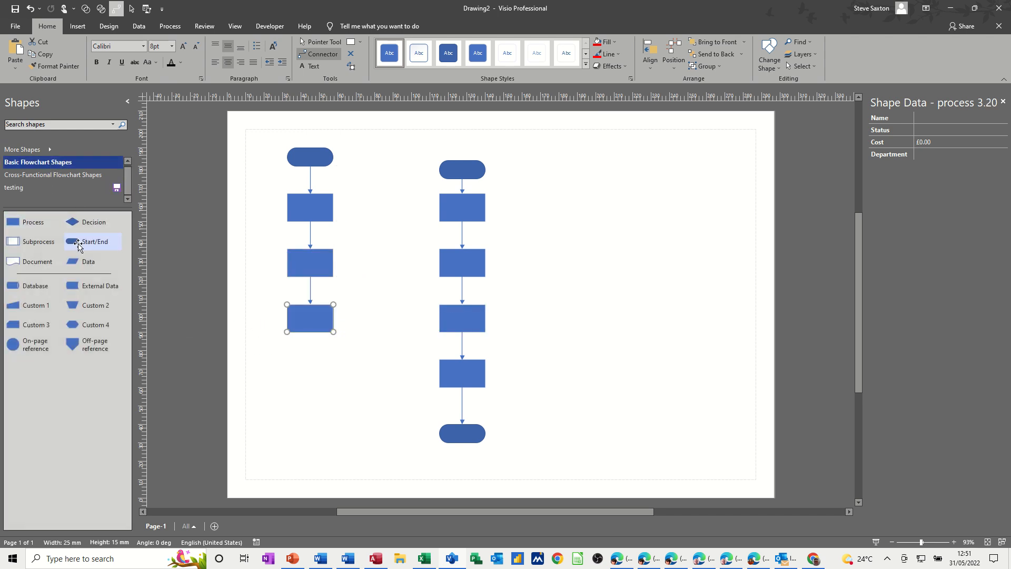
{"action": "left_click_drag", "start_coordinate": [80, 245], "coordinate": [81, 316]}
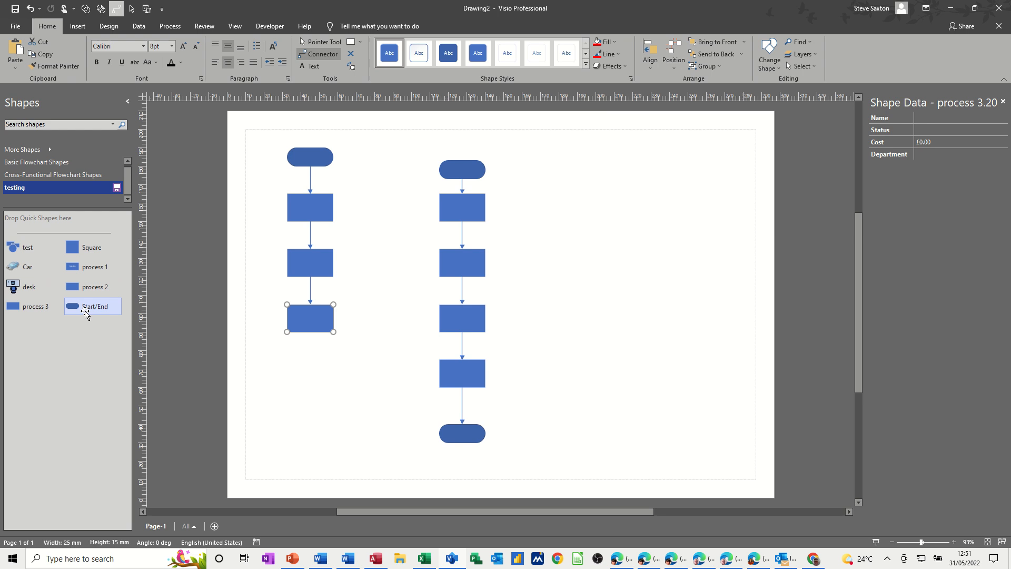
{"action": "left_click_drag", "start_coordinate": [79, 311], "coordinate": [310, 368]}
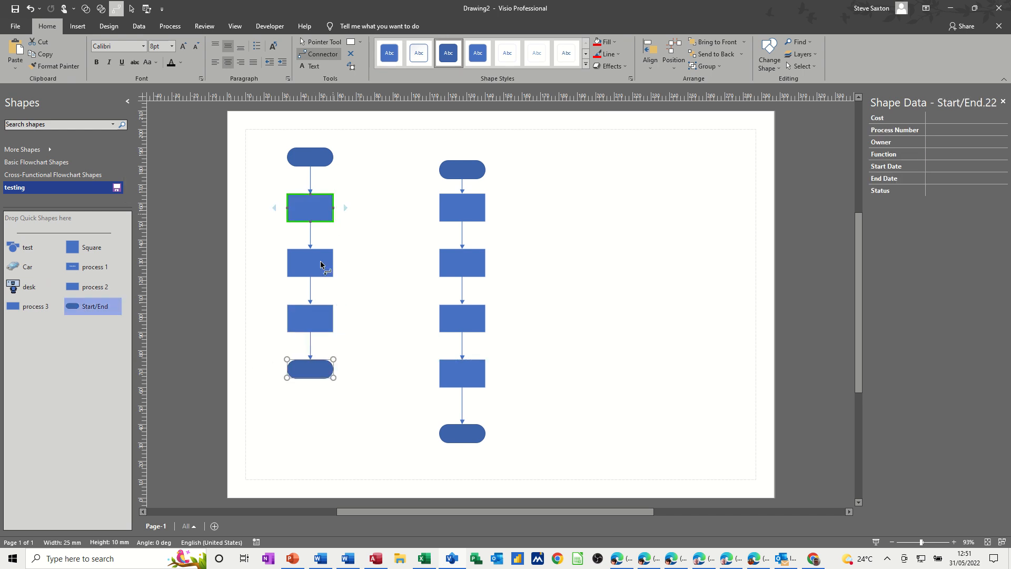
Return to the Pointer Tool and inspect the data fields of the three process 3 shapes
{"action": "left_click", "coordinate": [330, 42]}
{"action": "left_click", "coordinate": [312, 212]}
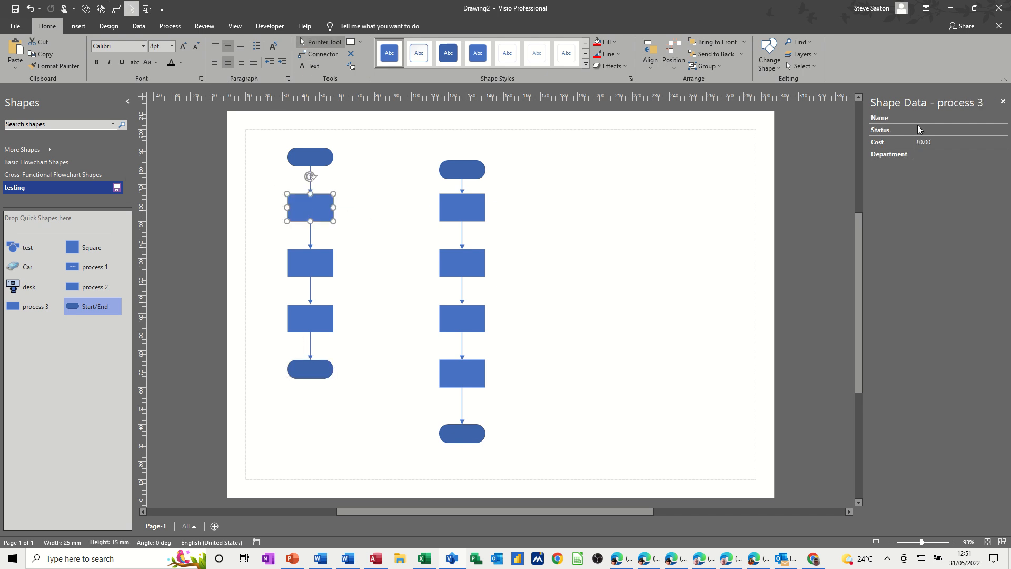
{"action": "left_click", "coordinate": [307, 265]}
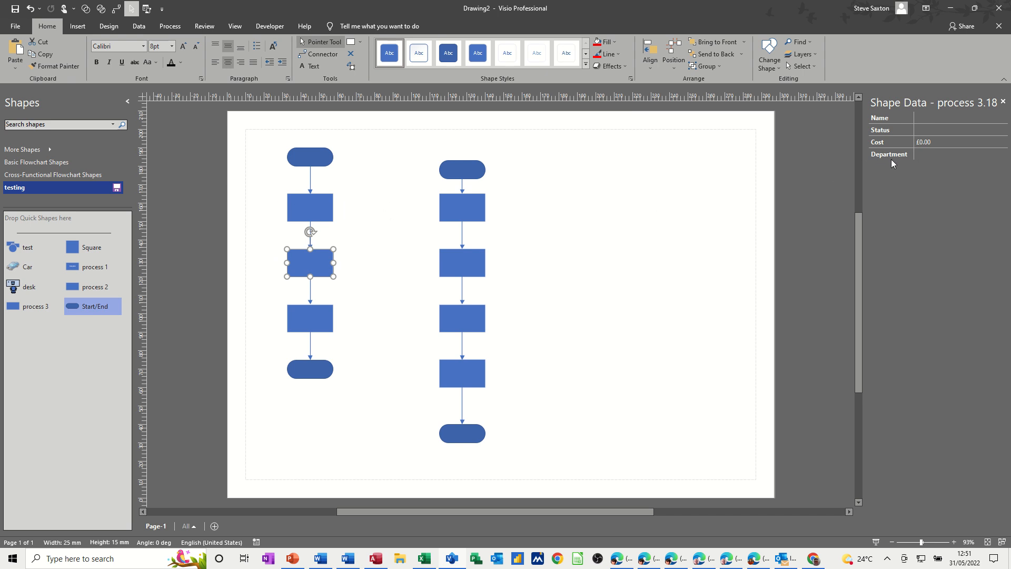
{"action": "left_click", "coordinate": [309, 319]}
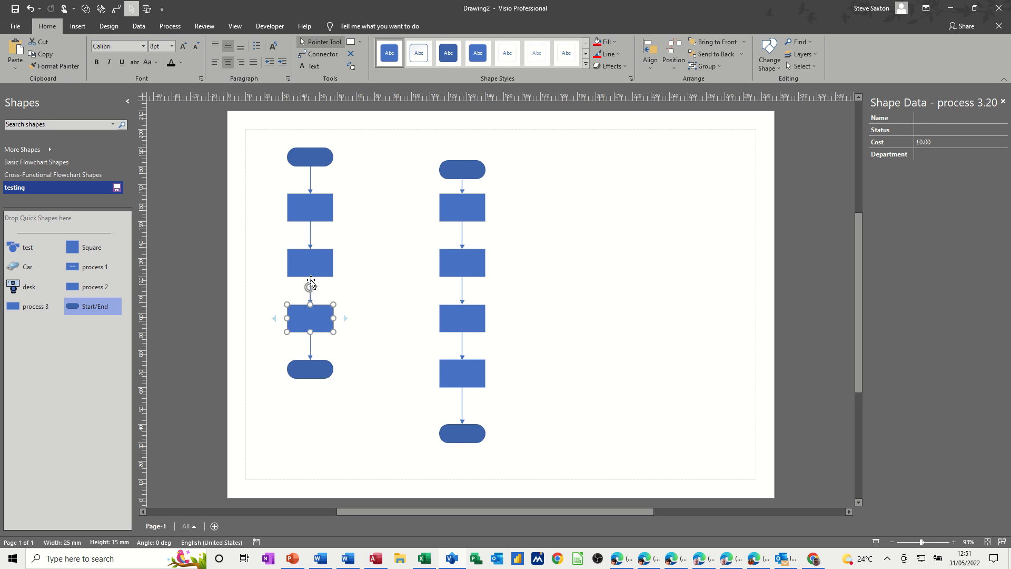
{"action": "left_click", "coordinate": [312, 217]}
{"action": "left_click", "coordinate": [302, 324]}
Select the entire new flowchart and begin a new shape report definition limited to the selected shapes
{"action": "mouse_move", "coordinate": [274, 209]}
{"action": "left_click_drag", "start_coordinate": [265, 140], "coordinate": [356, 391]}
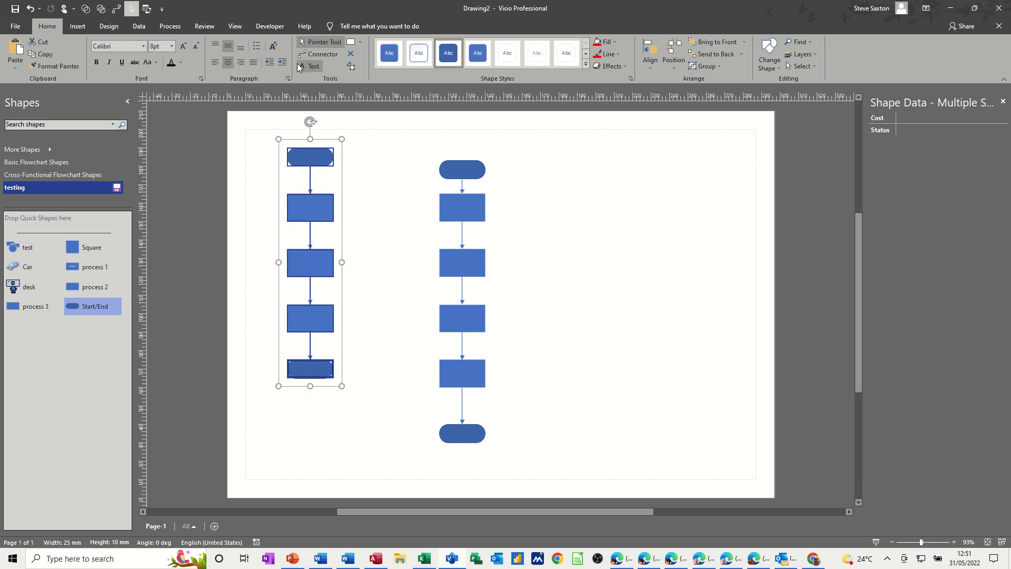
{"action": "left_click", "coordinate": [205, 27]}
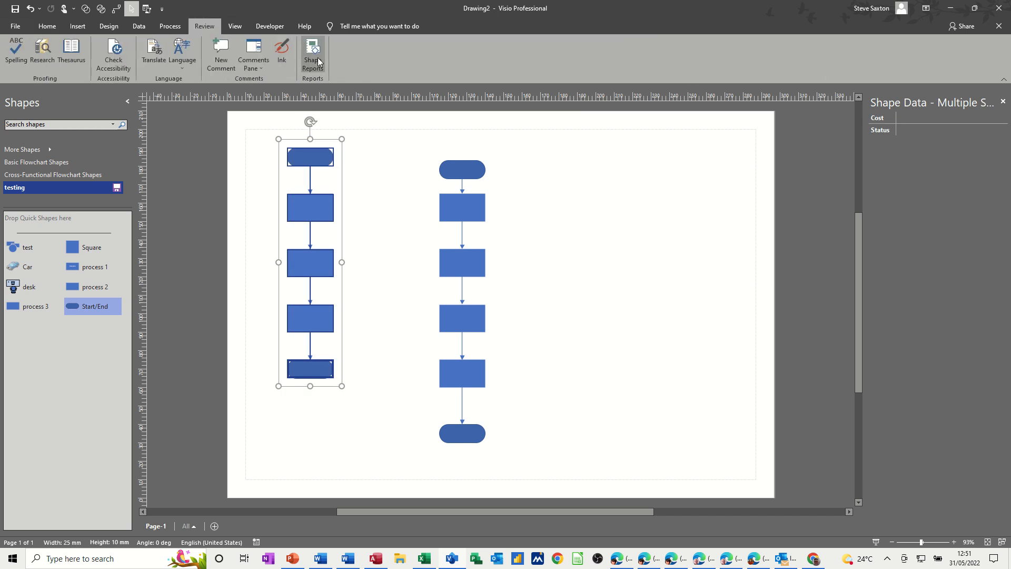
{"action": "left_click", "coordinate": [318, 58]}
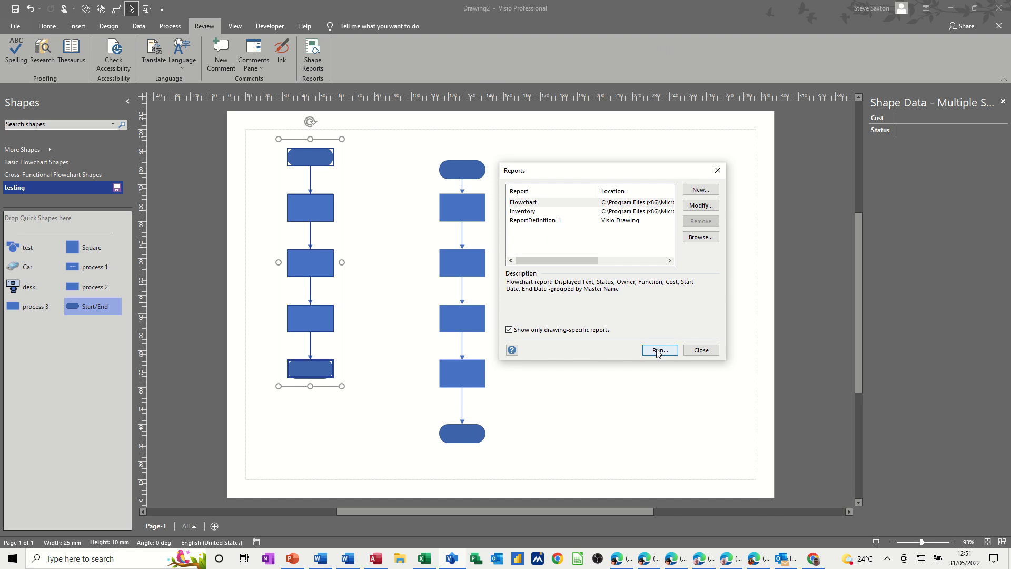
{"action": "left_click", "coordinate": [701, 191]}
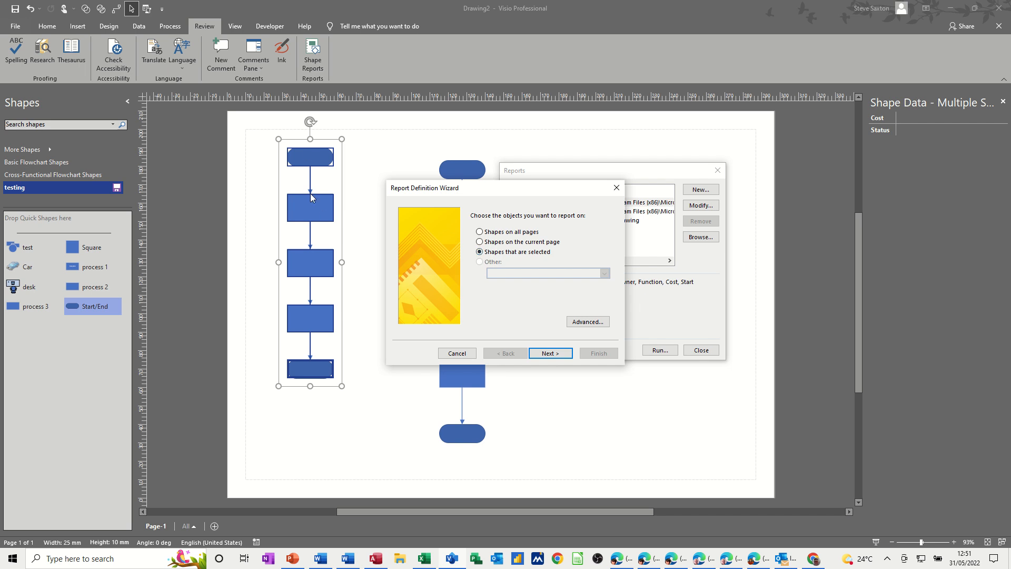
{"action": "left_click", "coordinate": [552, 353]}
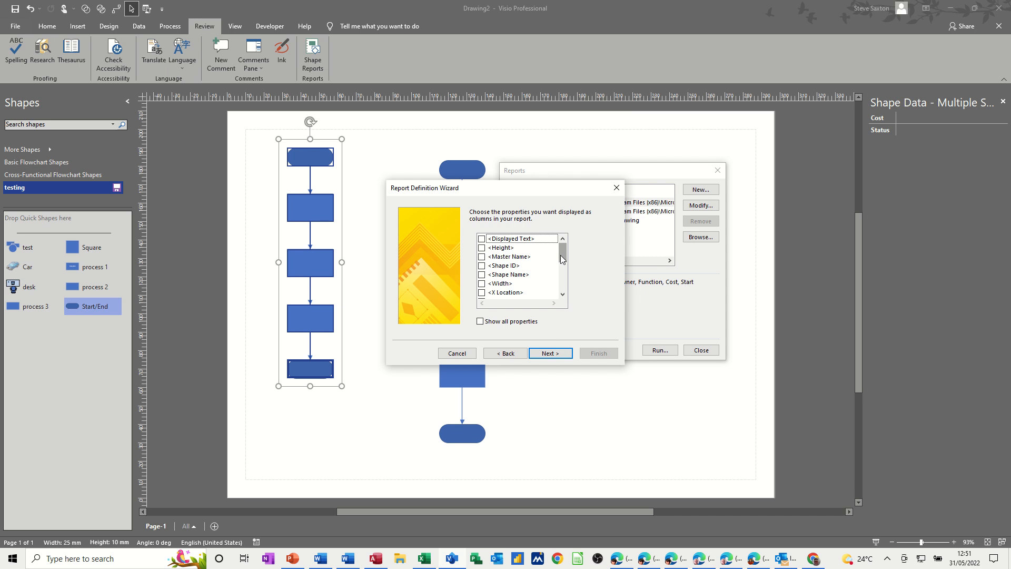
Include the Cost, Department, Name and Status properties as the report's columns
{"action": "left_click_drag", "start_coordinate": [563, 254], "coordinate": [564, 272]}
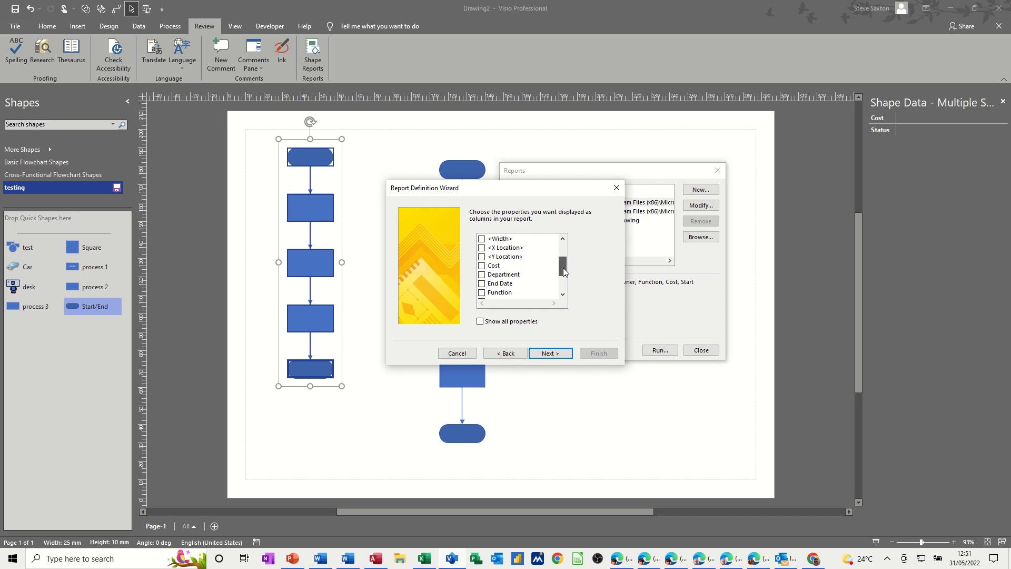
{"action": "left_click", "coordinate": [483, 275]}
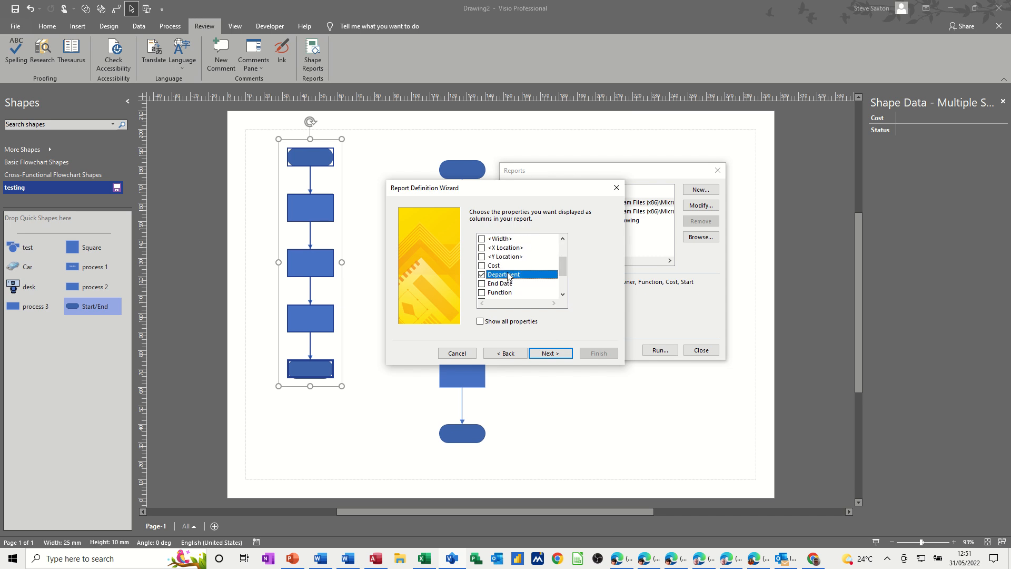
{"action": "left_click", "coordinate": [482, 266]}
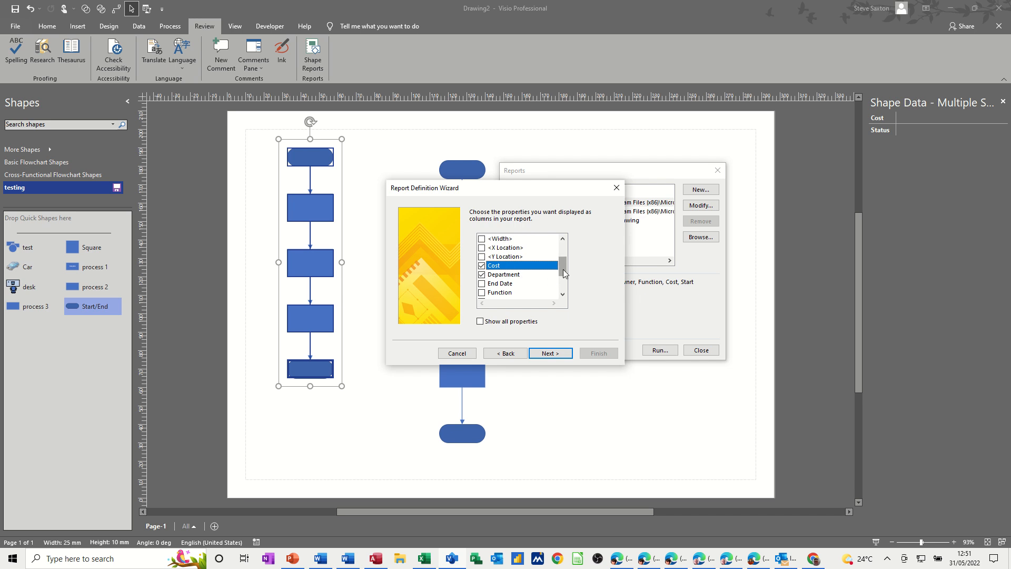
{"action": "left_click_drag", "start_coordinate": [564, 270], "coordinate": [564, 277]}
{"action": "left_click", "coordinate": [483, 284]}
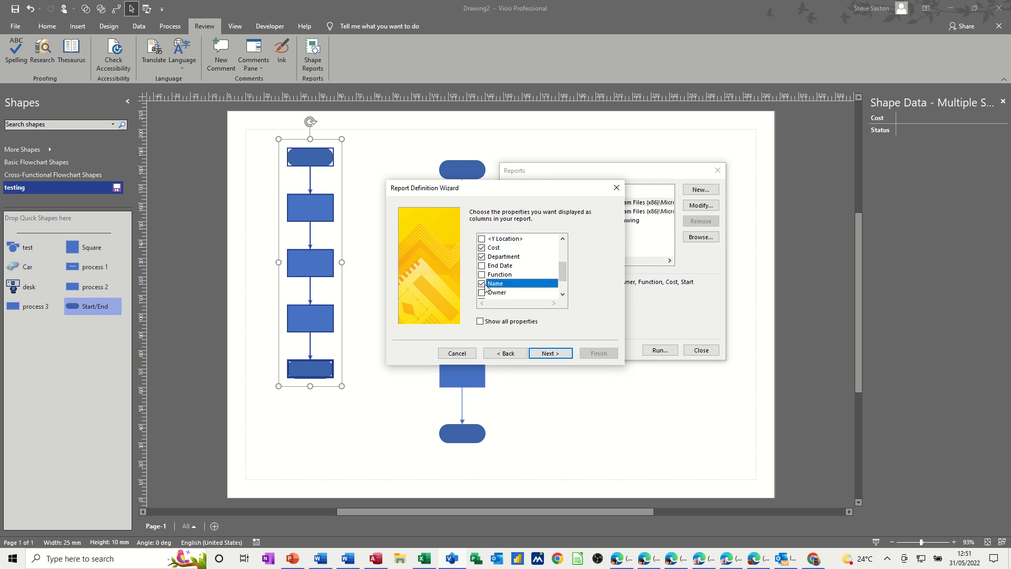
{"action": "scroll", "coordinate": [565, 273], "scroll_direction": "down", "scroll_amount": 1}
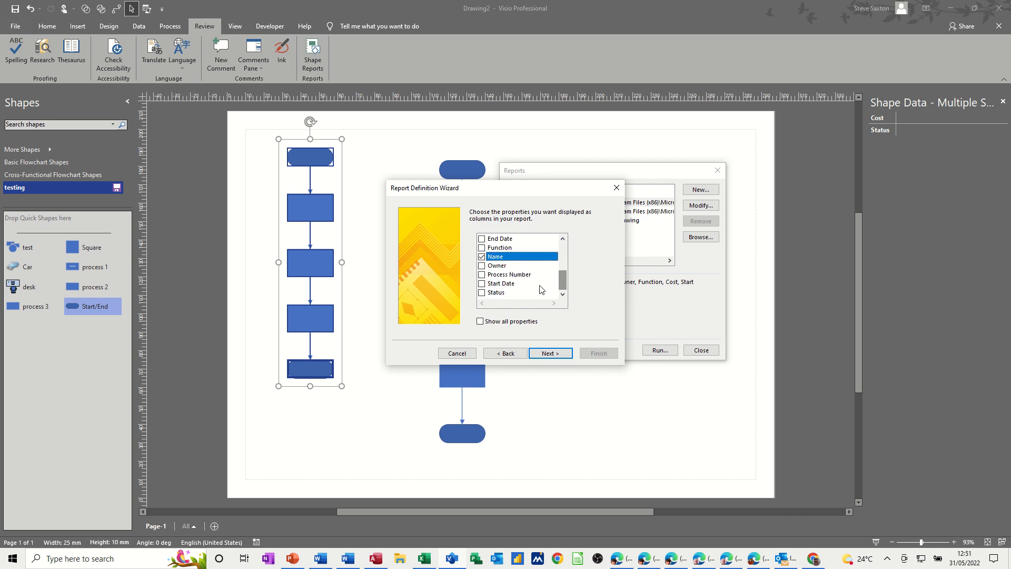
{"action": "left_click", "coordinate": [482, 292]}
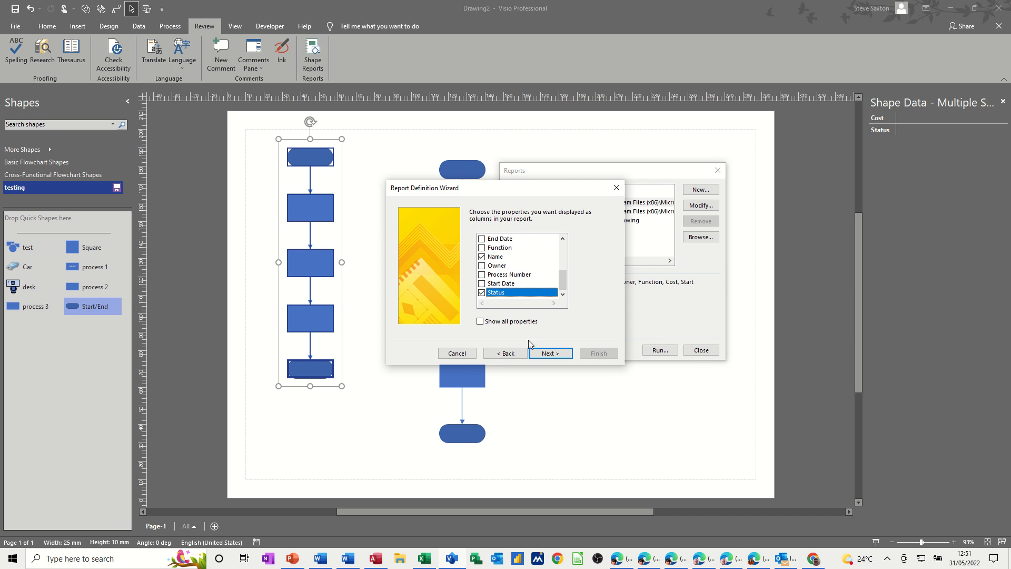
{"action": "left_click", "coordinate": [548, 354]}
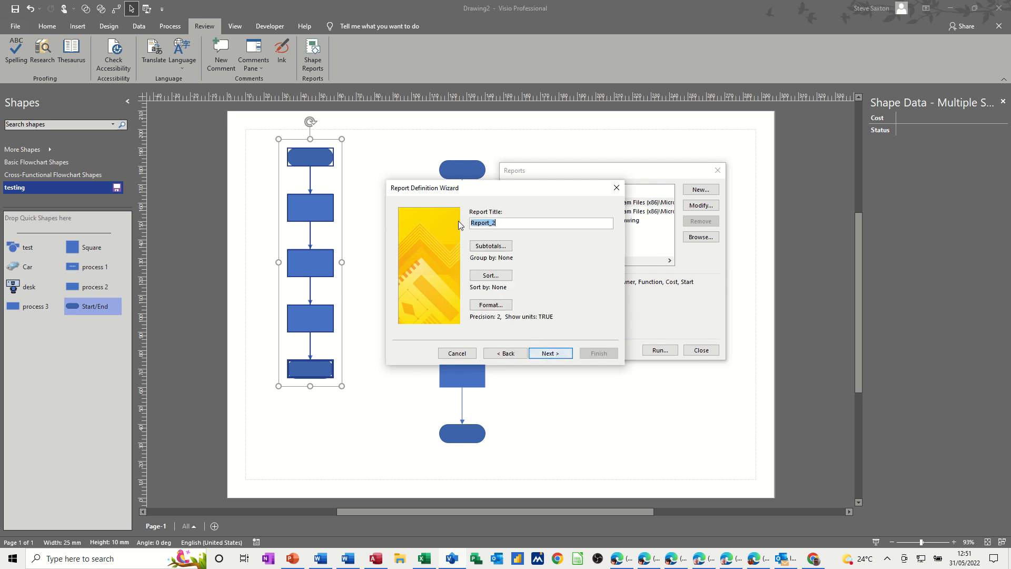
Save the report definition in this drawing as ReportDefinition_2 with the title Report_2, and run it in Excel format
{"action": "left_click", "coordinate": [547, 353]}
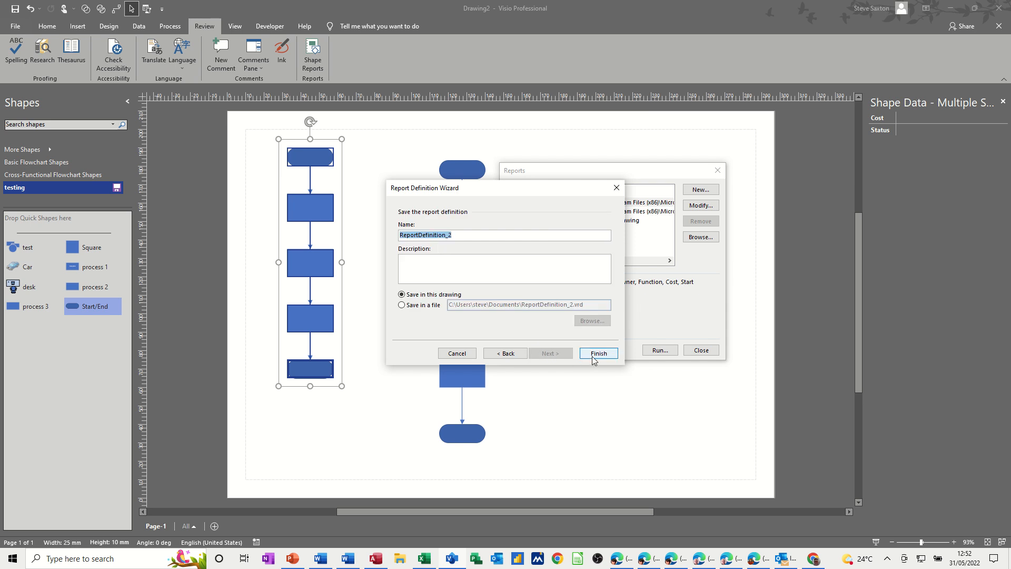
{"action": "left_click", "coordinate": [592, 357]}
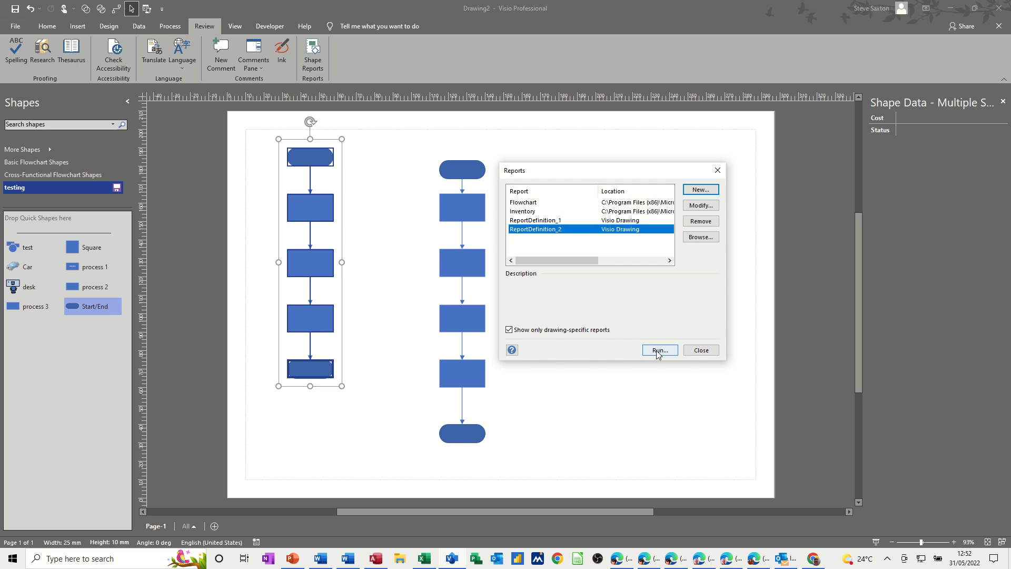
{"action": "left_click", "coordinate": [673, 349]}
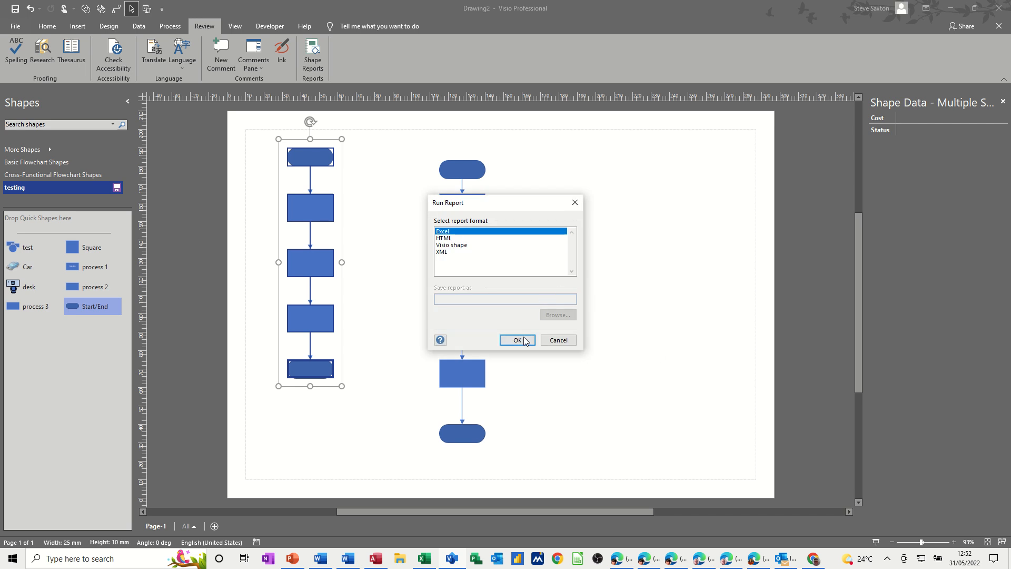
{"action": "left_click", "coordinate": [517, 340]}
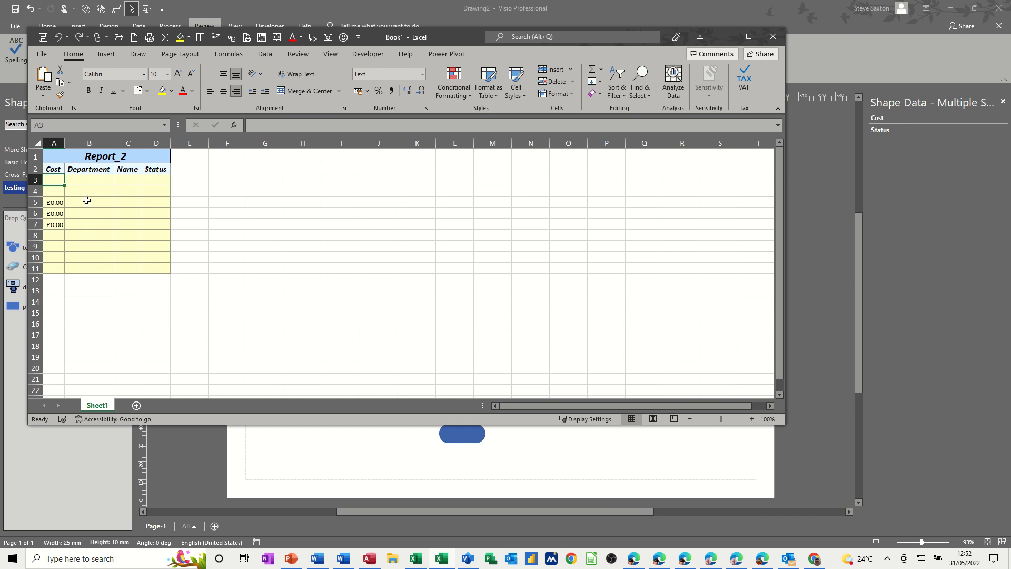
Close the Excel report workbook and return to the Visio drawing
{"action": "left_click", "coordinate": [772, 38]}
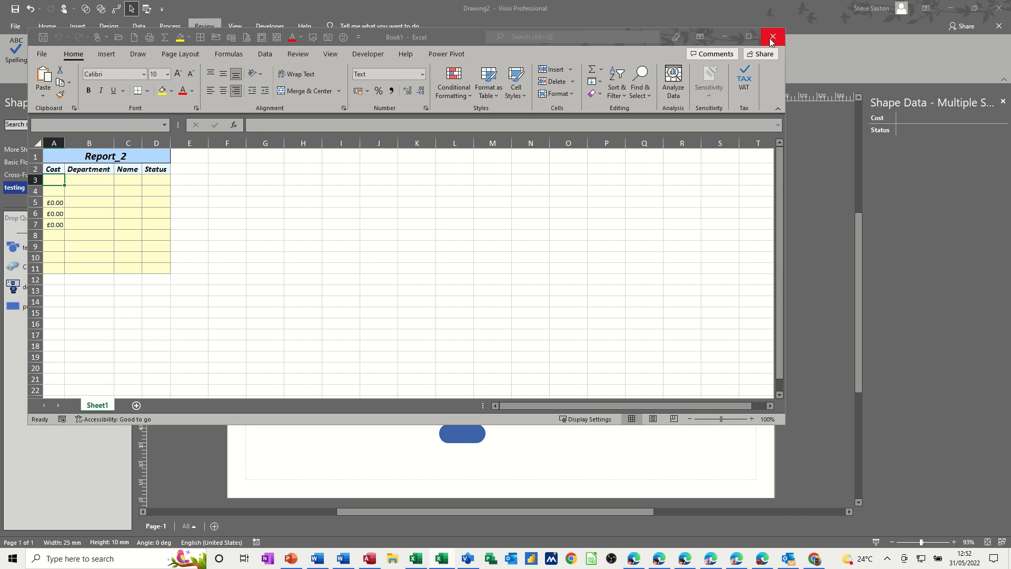
{"action": "left_click", "coordinate": [505, 290]}
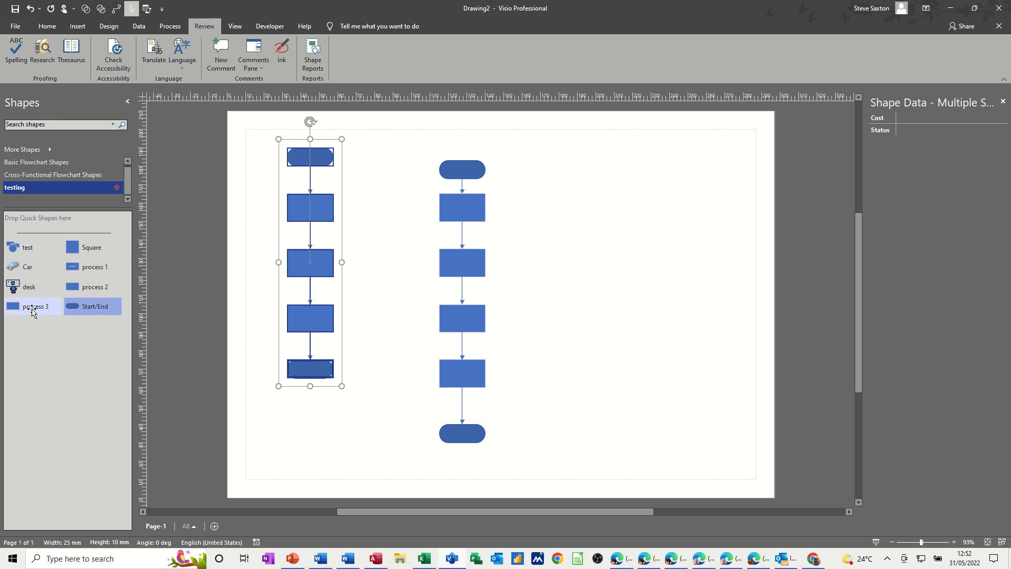
Select the process 2 and process 3 masters in the testing stencil in turn, and deselect the flowchart on the page
{"action": "left_click", "coordinate": [88, 288]}
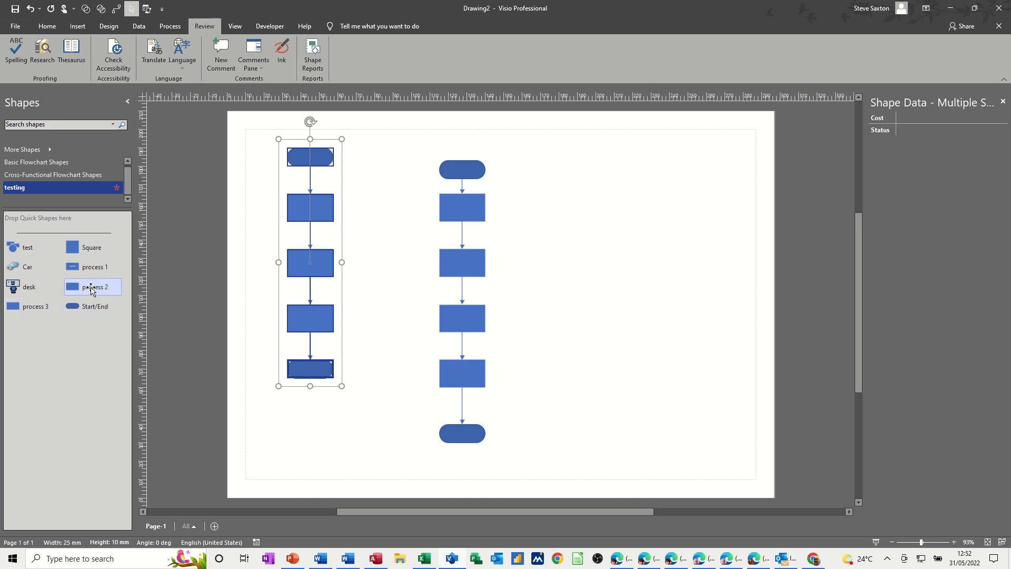
{"action": "left_click", "coordinate": [23, 310]}
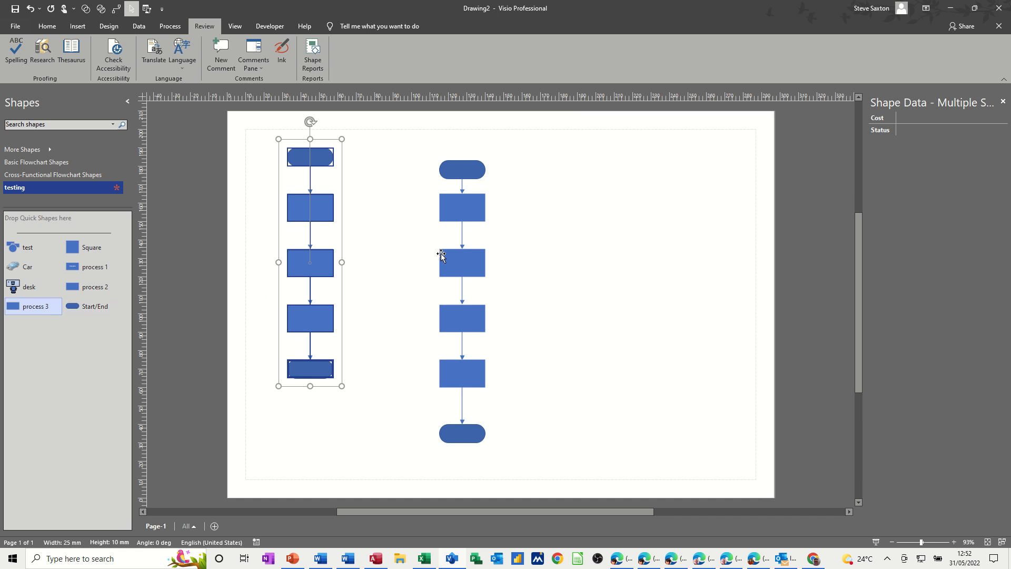
{"action": "left_click", "coordinate": [562, 262]}
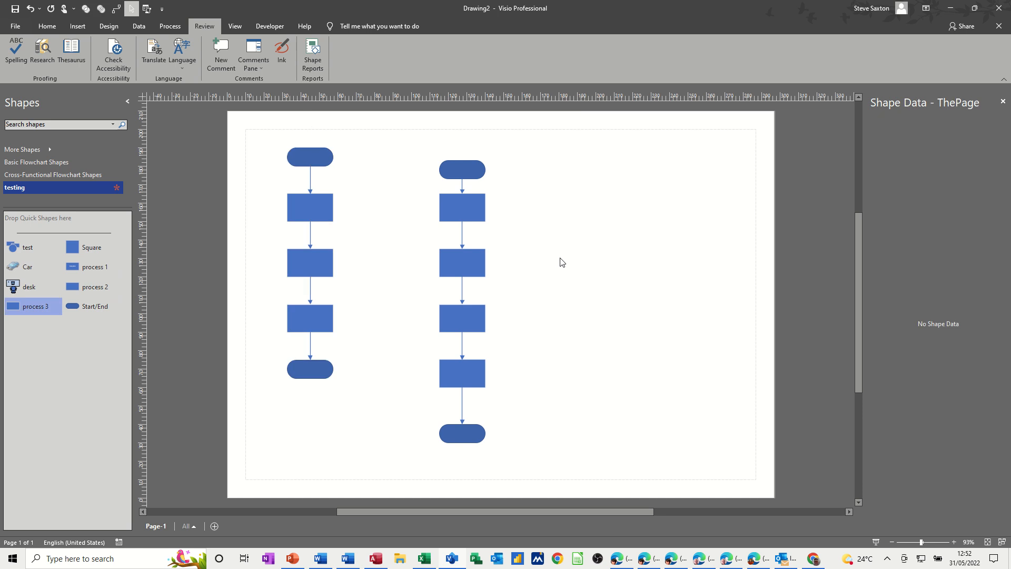